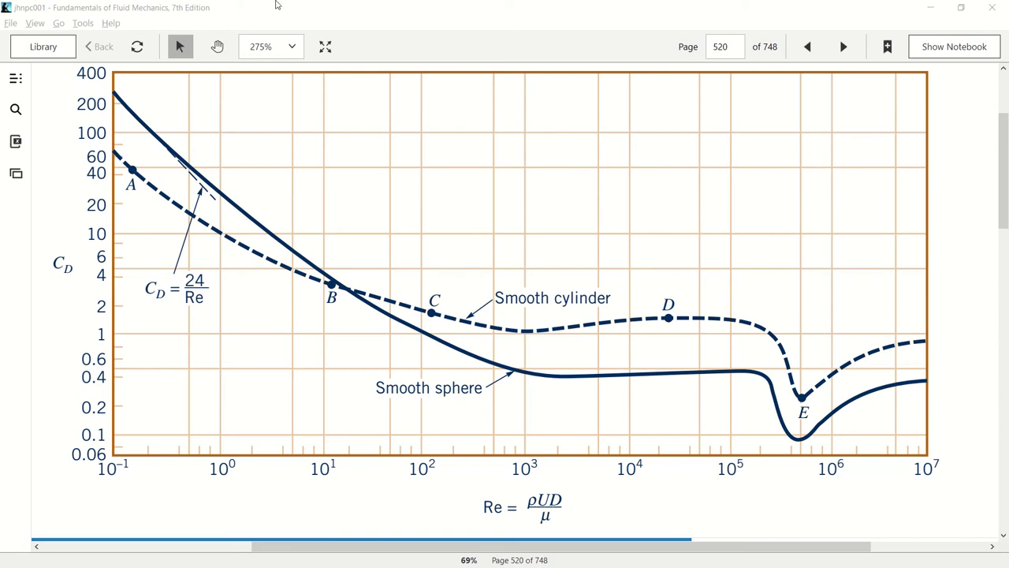
- Dismiss the image-loading dialog and reload WebPlotDigitizer to its default sample plot
left_click(276, 5)
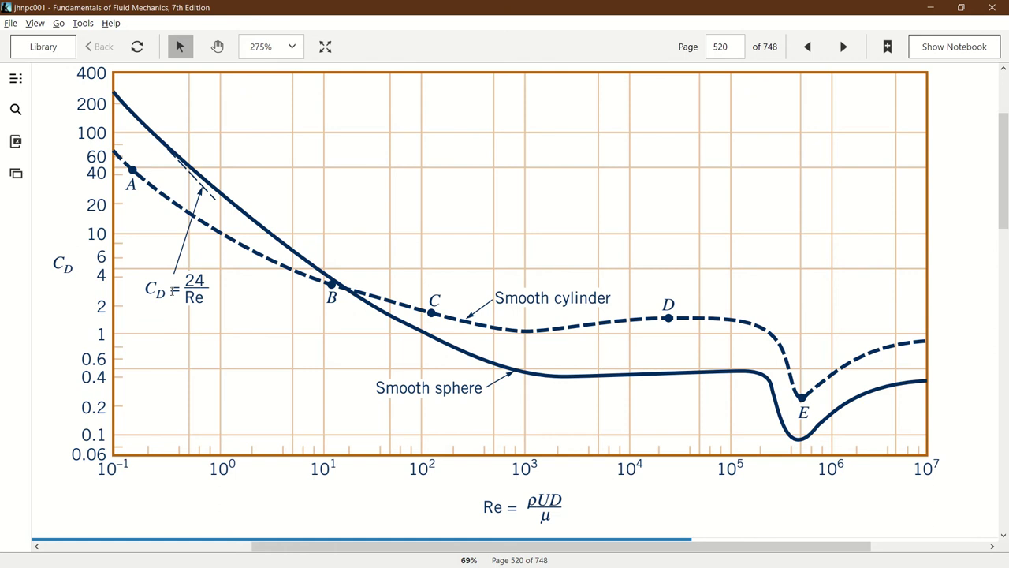
scroll(172, 291, "up", 2)
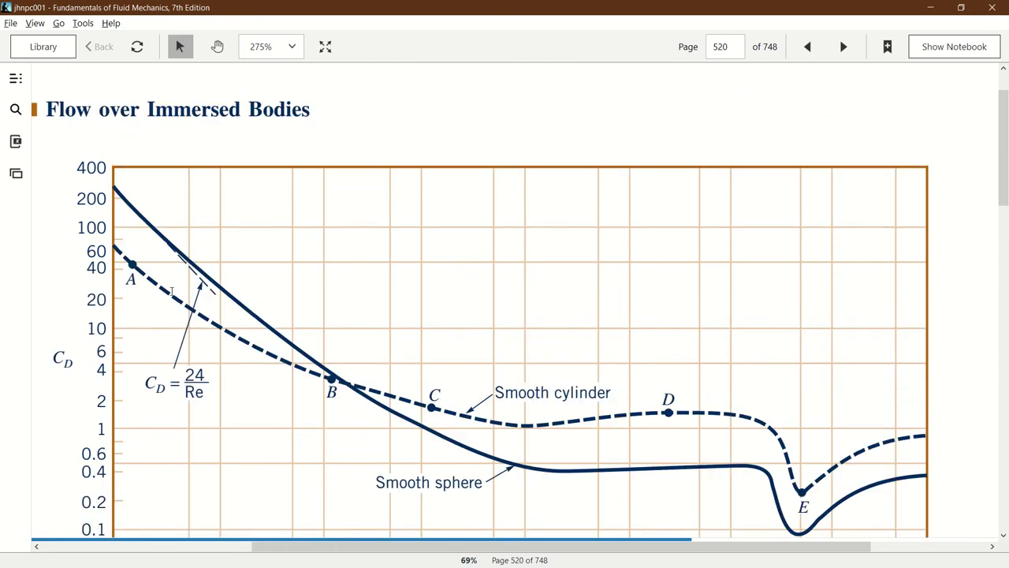
scroll(172, 291, "down", 1)
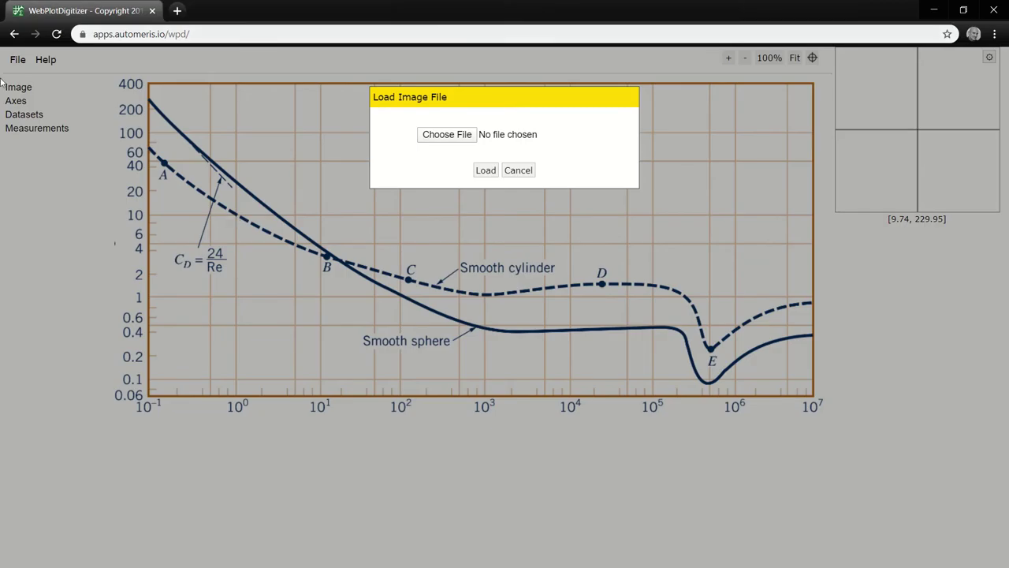
left_click(518, 171)
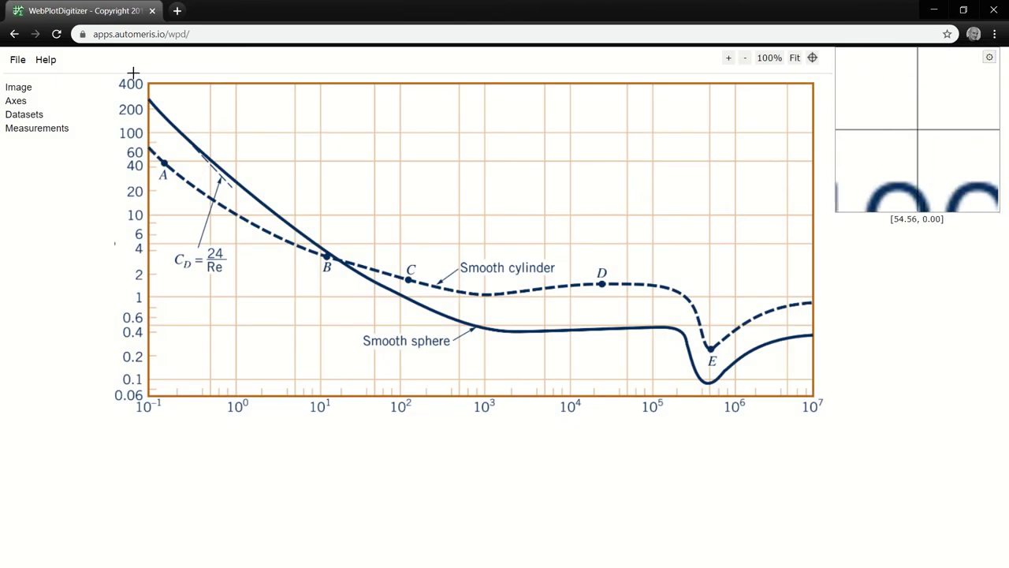
key("F5")
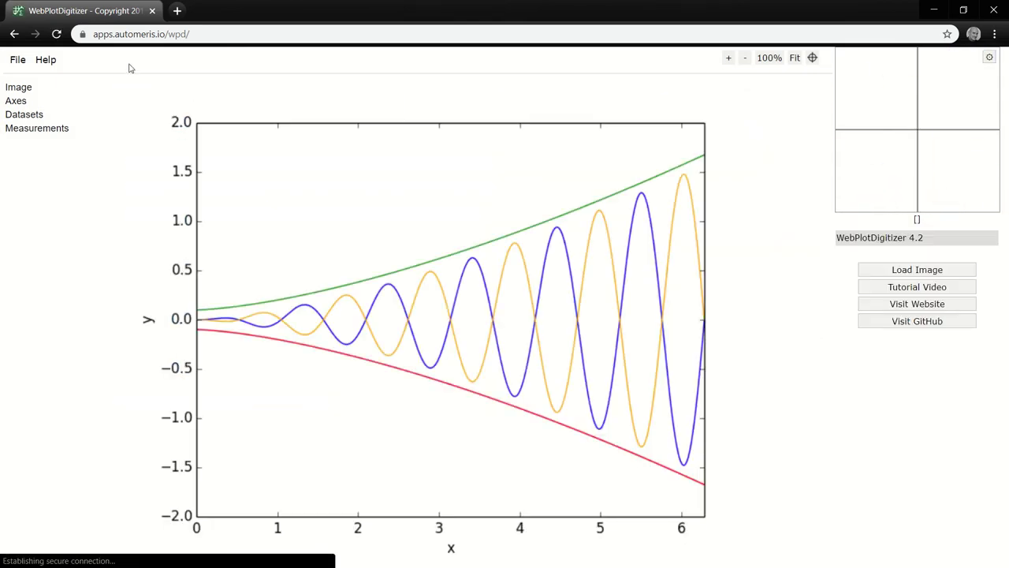
- Bring up the Load Image File dialog from the File menu
left_click(154, 33)
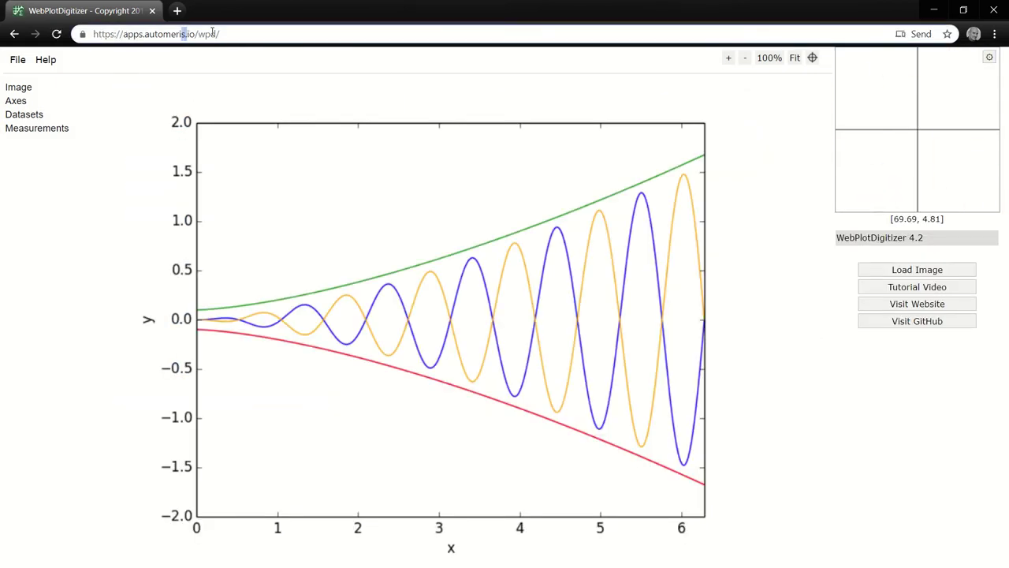
left_click(16, 60)
left_click(33, 78)
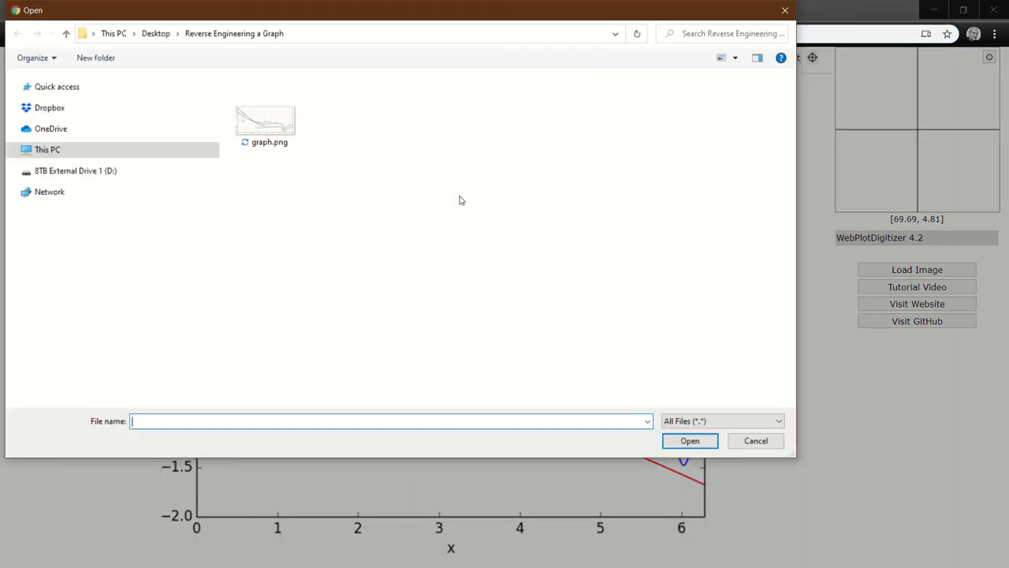
- Select graph.png in the Open dialog and open it
left_click(271, 138)
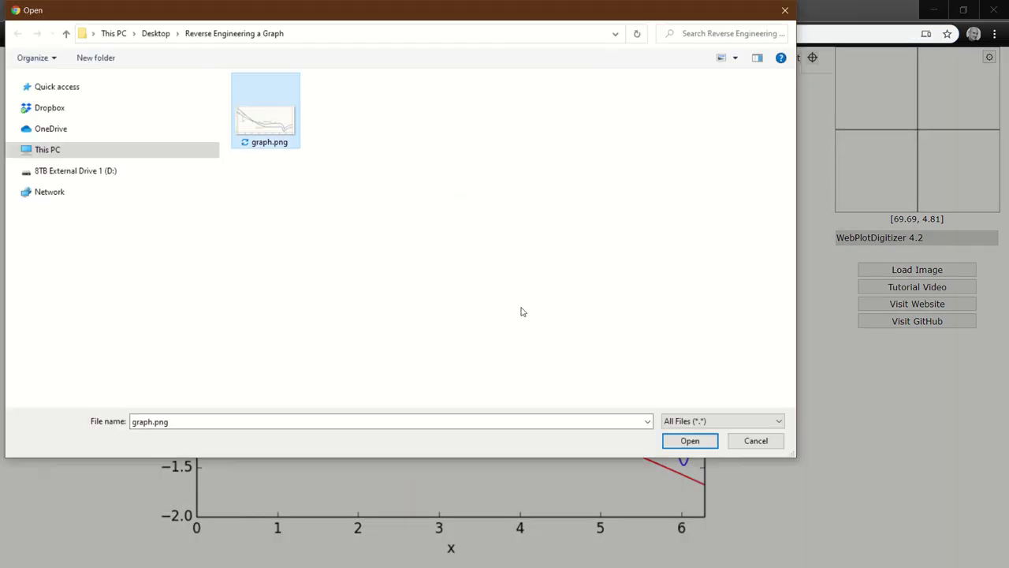
left_click(690, 442)
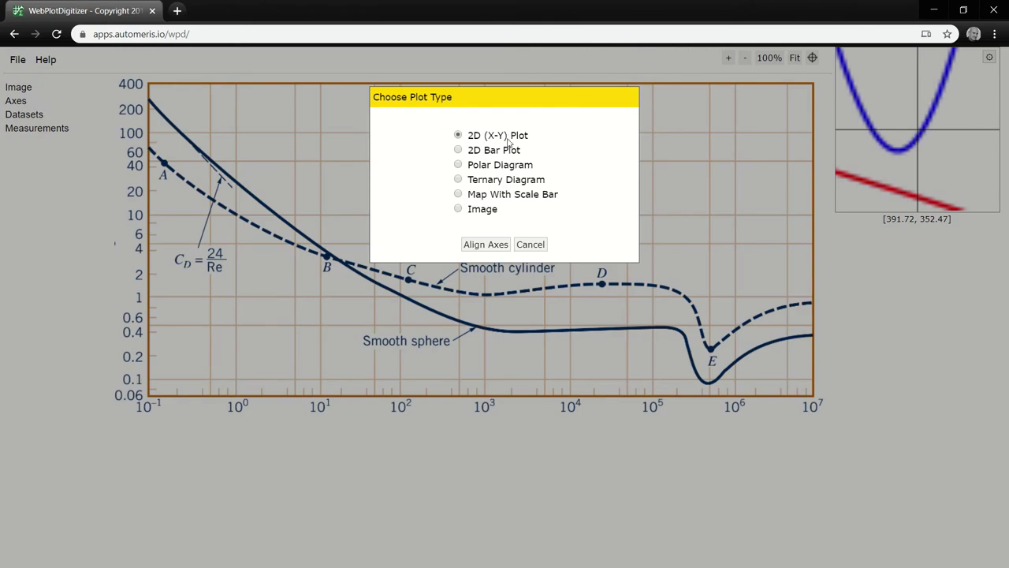
- Start Align Axes for the 2D (X-Y) plot and close the instructions
left_click(479, 246)
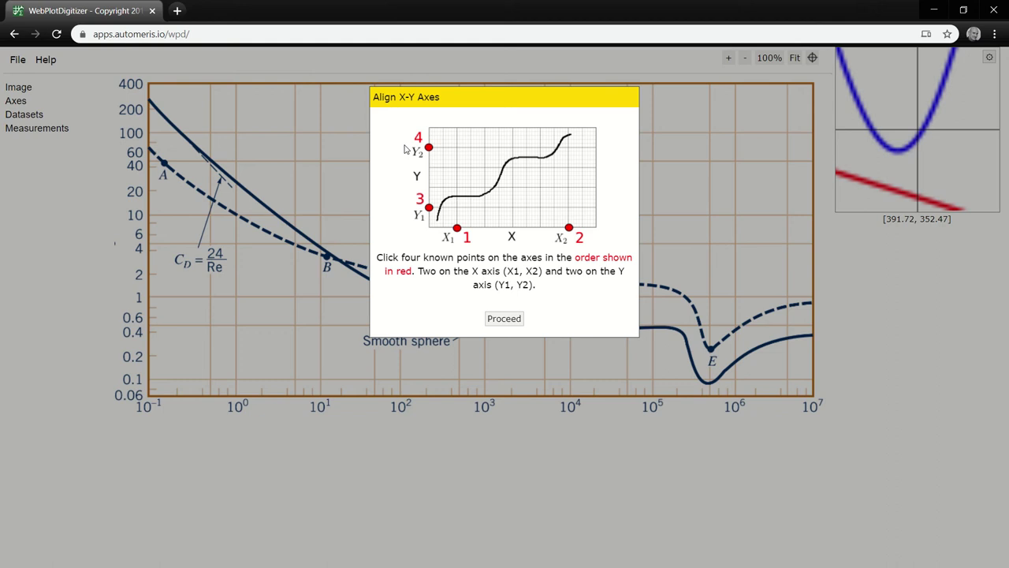
left_click(514, 320)
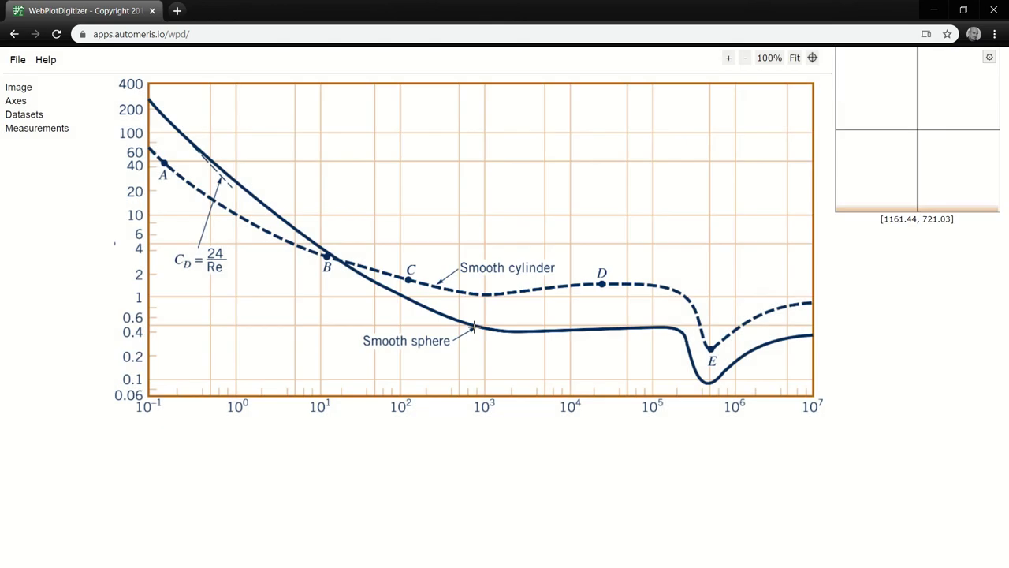
- Place X1 at 10^-1 and X2 at 10^7, nudging both onto the x-axis ticks
left_click(148, 395)
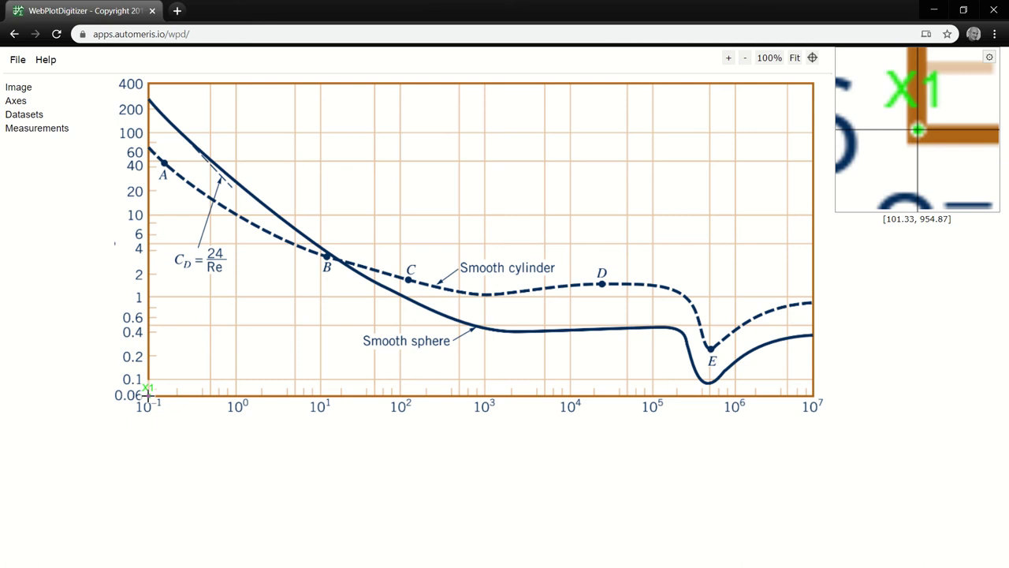
key("Down")
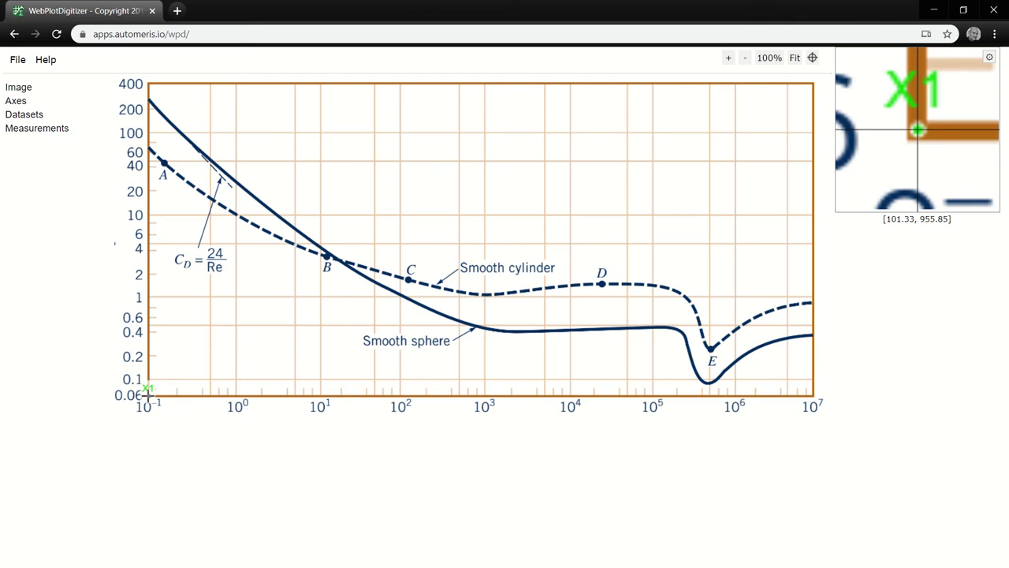
left_click(813, 393)
key("Down")
key("Down")
key("Down")
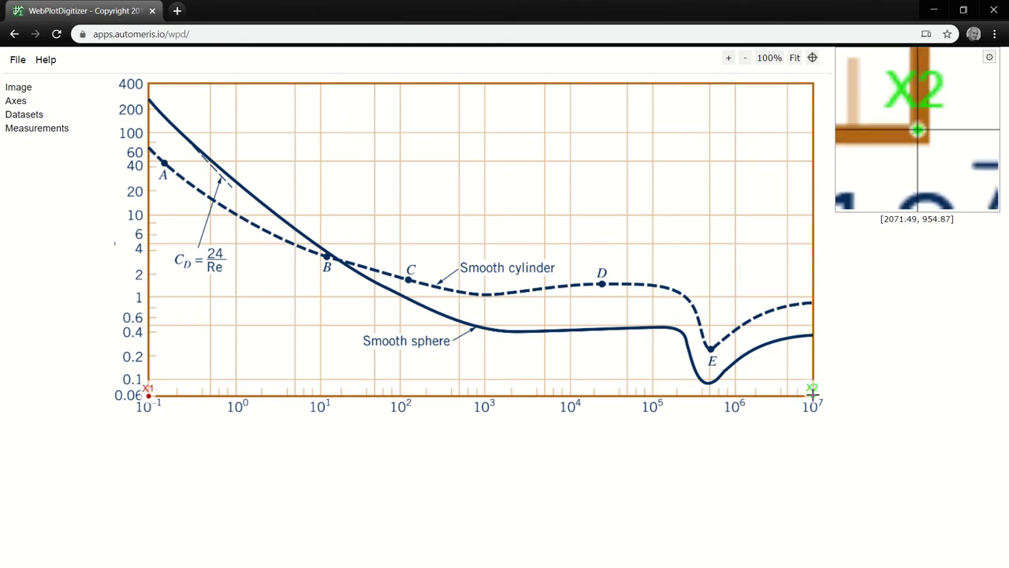
key("Right")
key("Down")
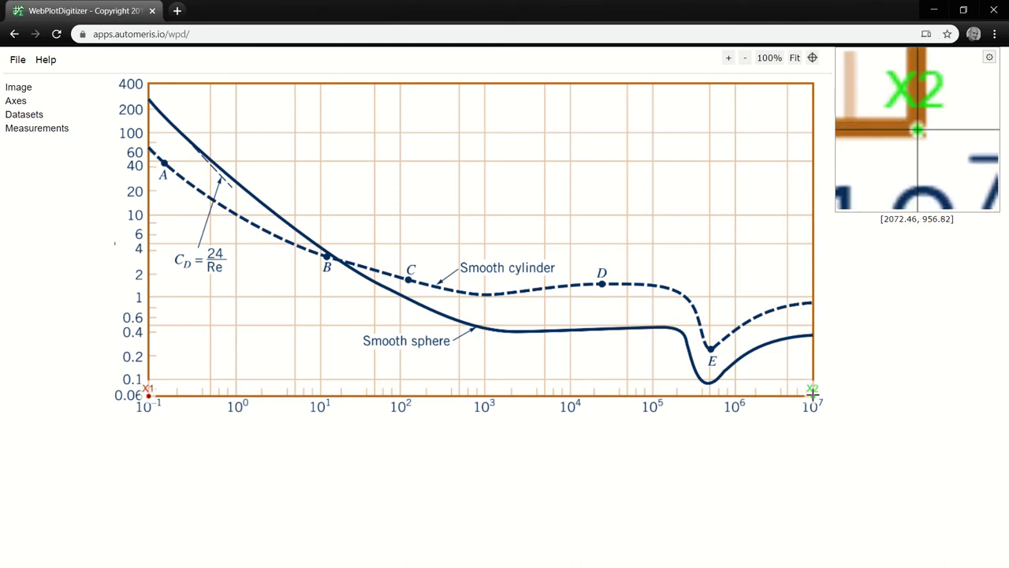
key("Left")
key("Up")
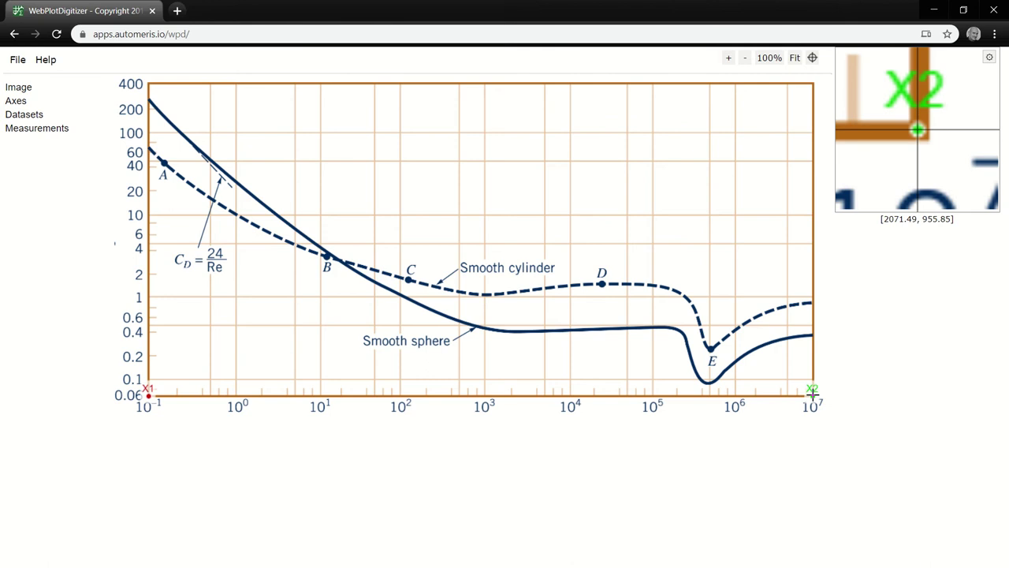
- Place Y1 at 0.06 and Y2 at 400 on the y-axis, then complete placement
left_click(161, 386)
key("Left")
key("Left")
key("Left")
key("Left")
key("Left")
key("Left")
key("Left")
key("Left")
key("Left")
key("Left")
key("Left")
key("Left")
key("Left")
key("Left")
key("Left")
key("Left")
key("Left")
key("Left")
key("Left")
key("Left")
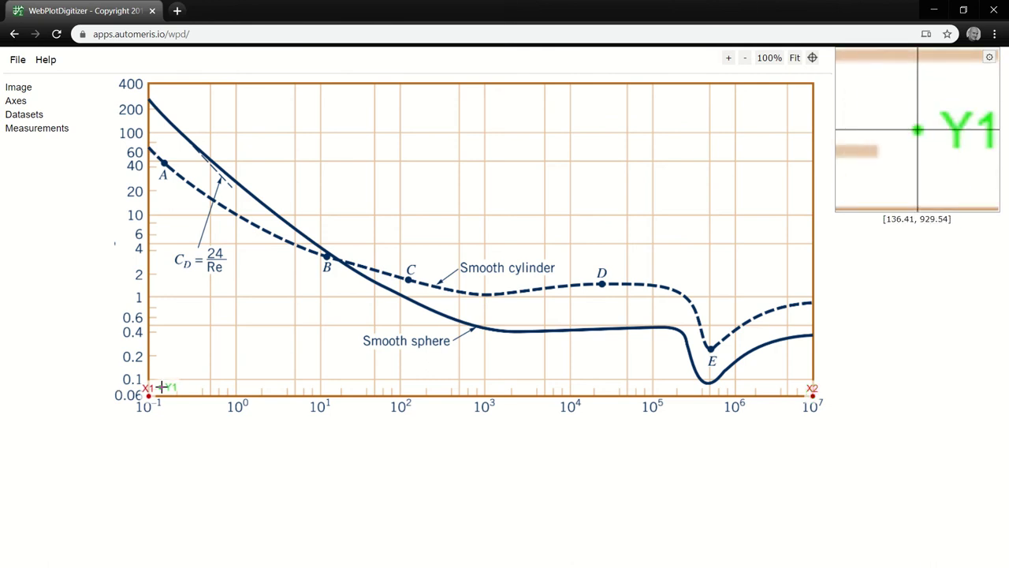
key("Left")
key("Left")
key("Left")
key("Left")
key("Left")
key("Left")
key("Left")
key("Left")
key("Left")
key("Left")
key("Left")
key("Left")
key("Left")
key("Left")
key("Left")
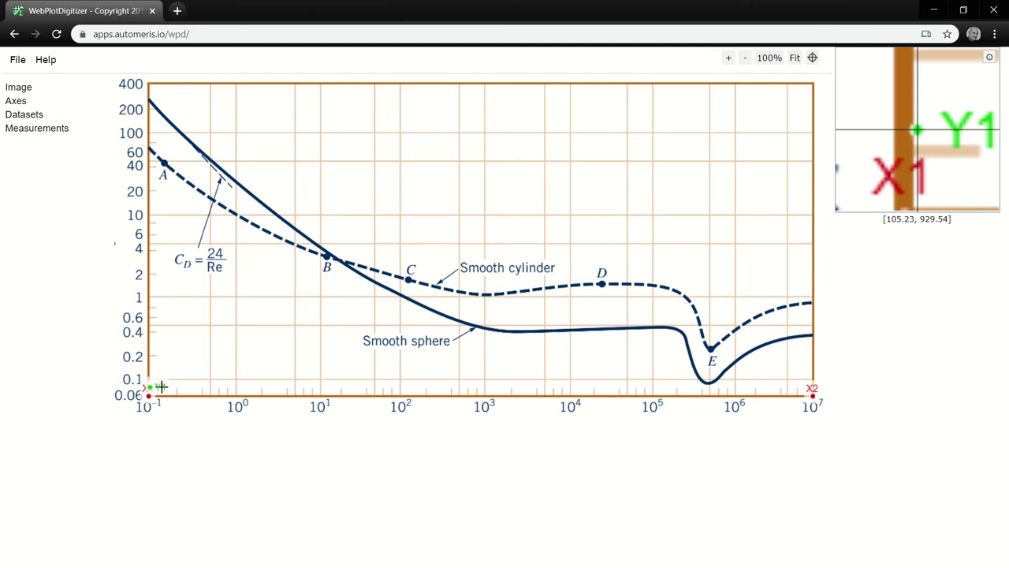
key("Down")
key("Down")
key("Down")
key("Down")
key("Down")
key("Down")
key("Down")
key("Down")
key("Down")
key("Down")
key("Down")
key("Down")
key("Down")
key("Down")
key("Down")
key("Down")
key("Down")
key("Down")
key("Down")
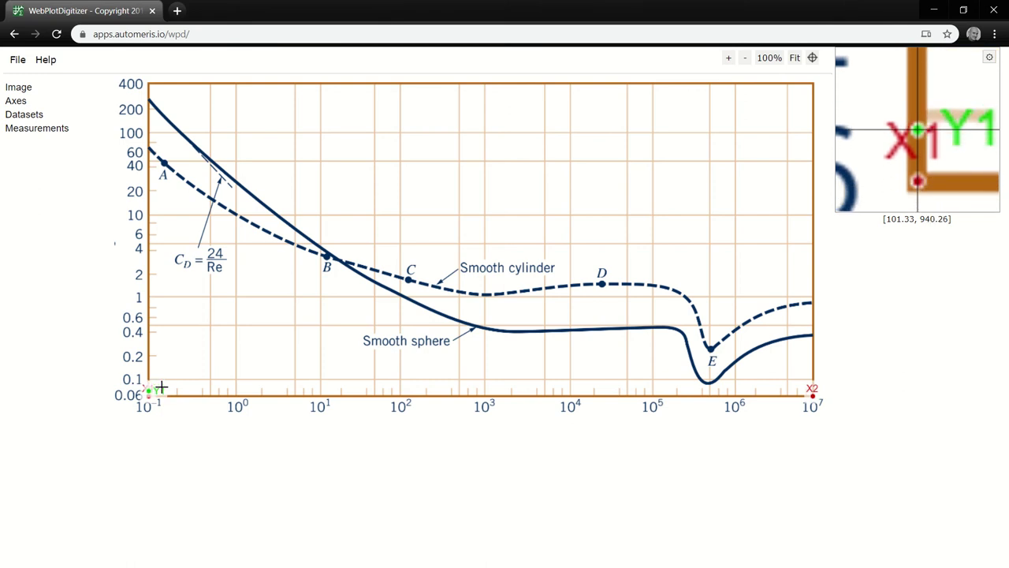
key("Down")
key("Down")
key("Down")
key("Down")
key("Down")
key("Down")
key("Down")
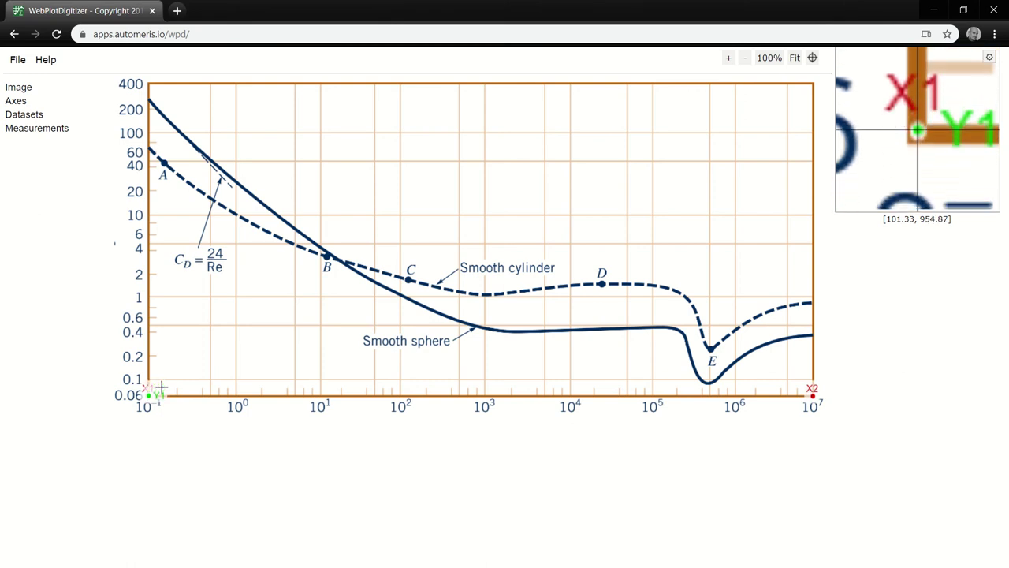
key("Down")
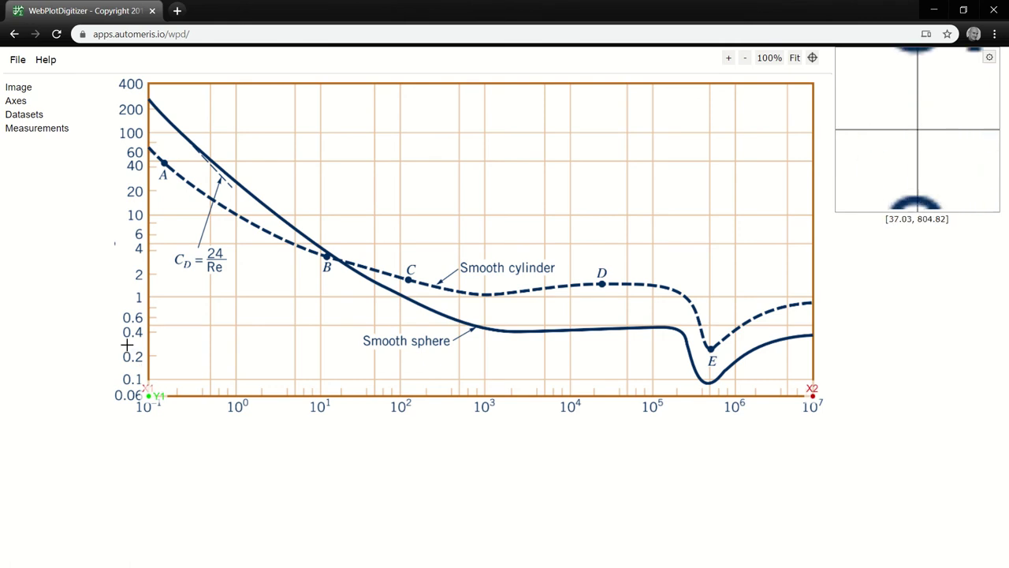
left_click(149, 82)
key("Left")
key("Left")
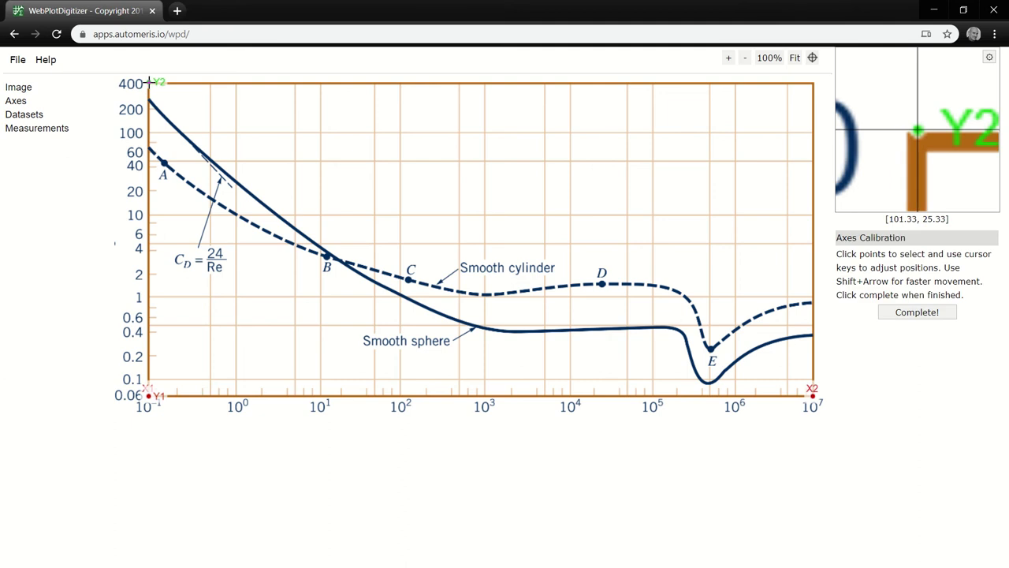
key("Down")
key("Down")
key("Down")
key("Down")
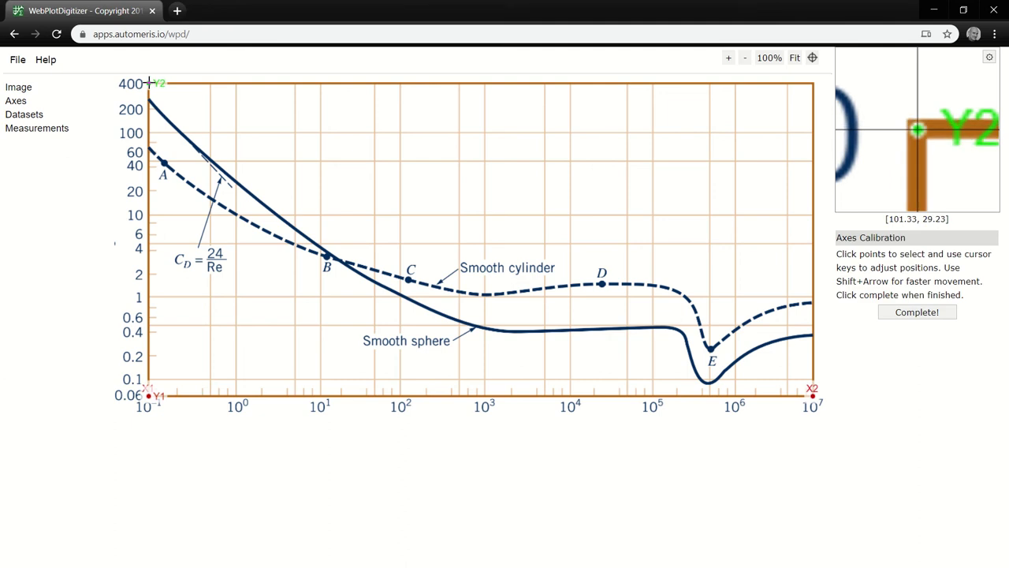
left_click(918, 315)
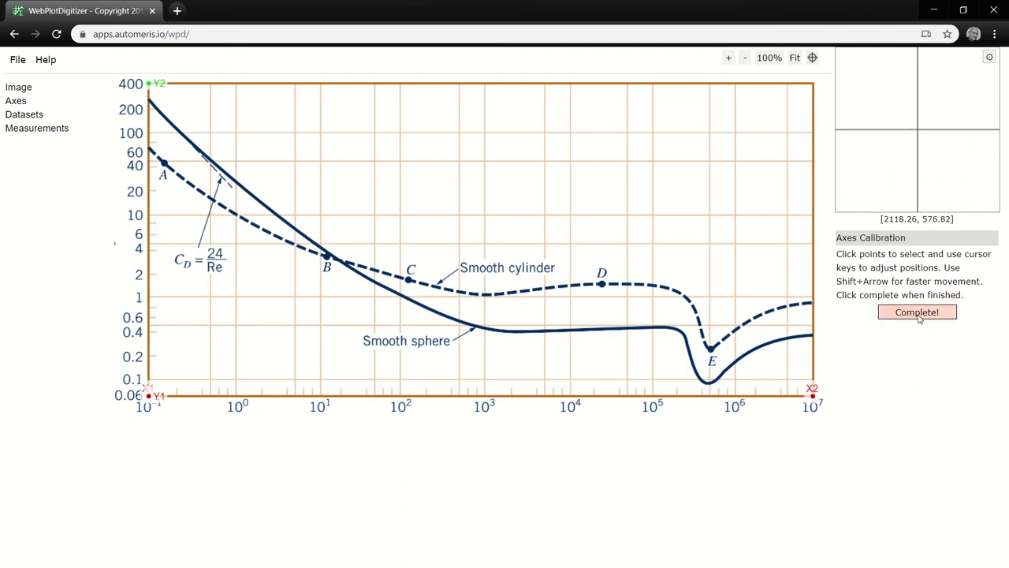
- Set the x-axis range to 1e-1 through 1e7 on a log scale
left_click(459, 184)
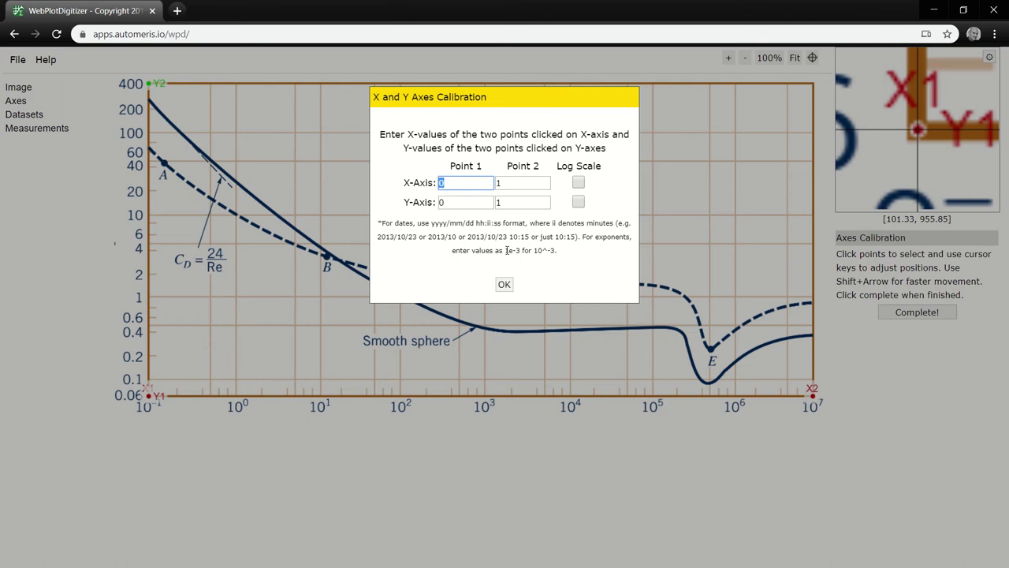
left_click_drag(506, 250, 555, 249)
double_click(466, 182)
type("1e-1")
double_click(509, 182)
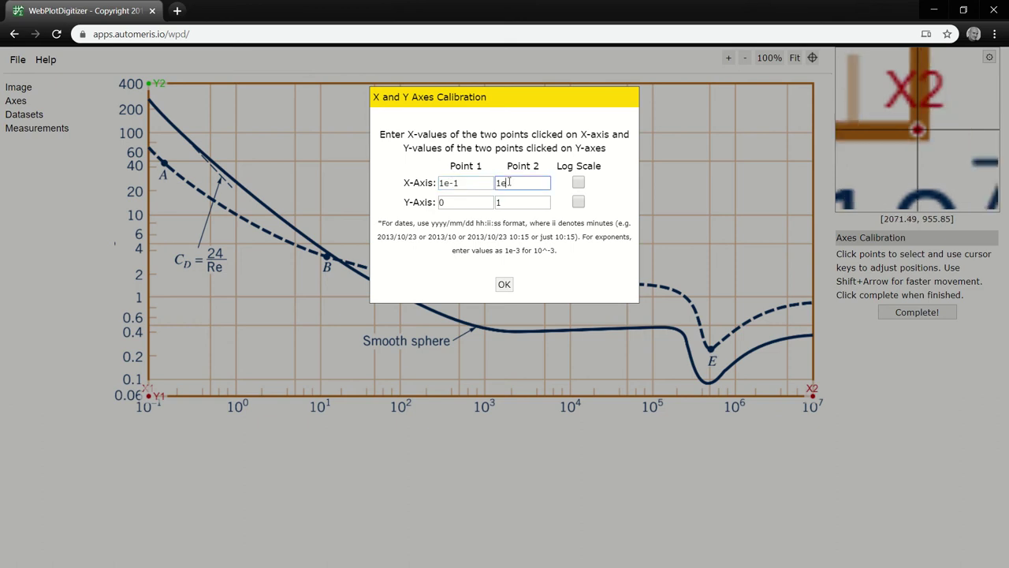
left_click(578, 183)
- Set the y-axis range to 0.06 through 400 on a log scale and confirm
key("Tab")
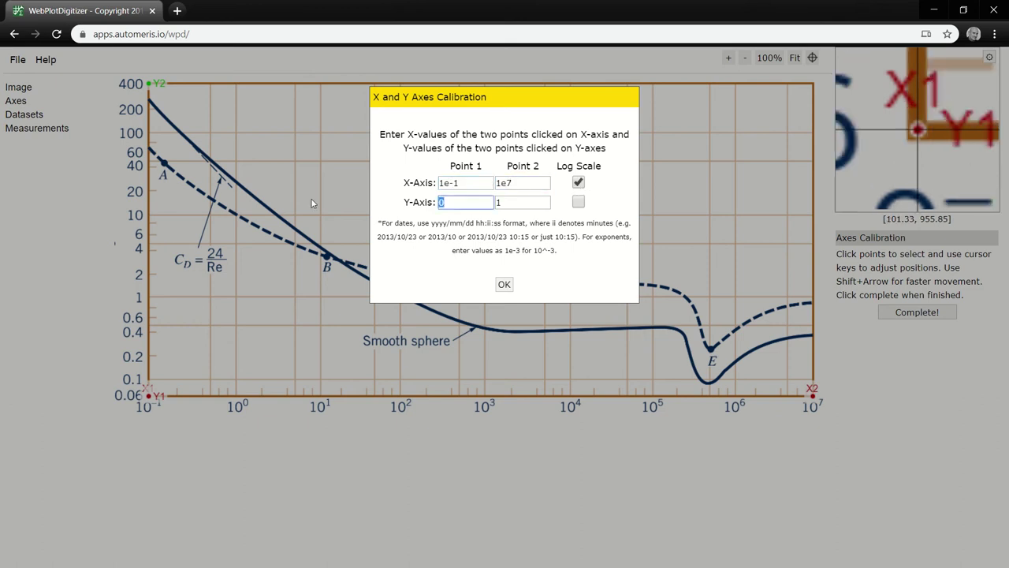
type("0.06")
double_click(518, 203)
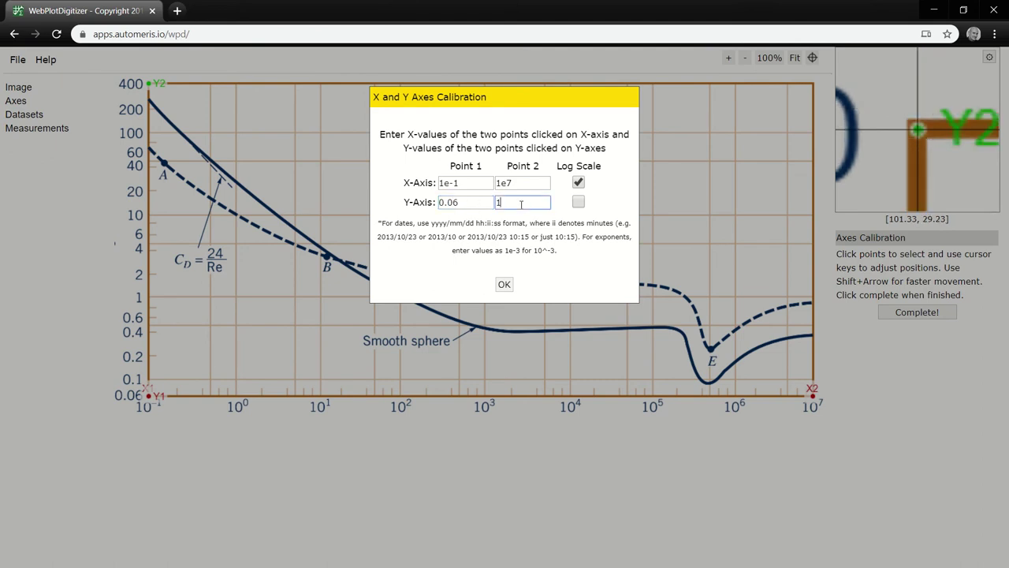
type("400")
left_click(578, 204)
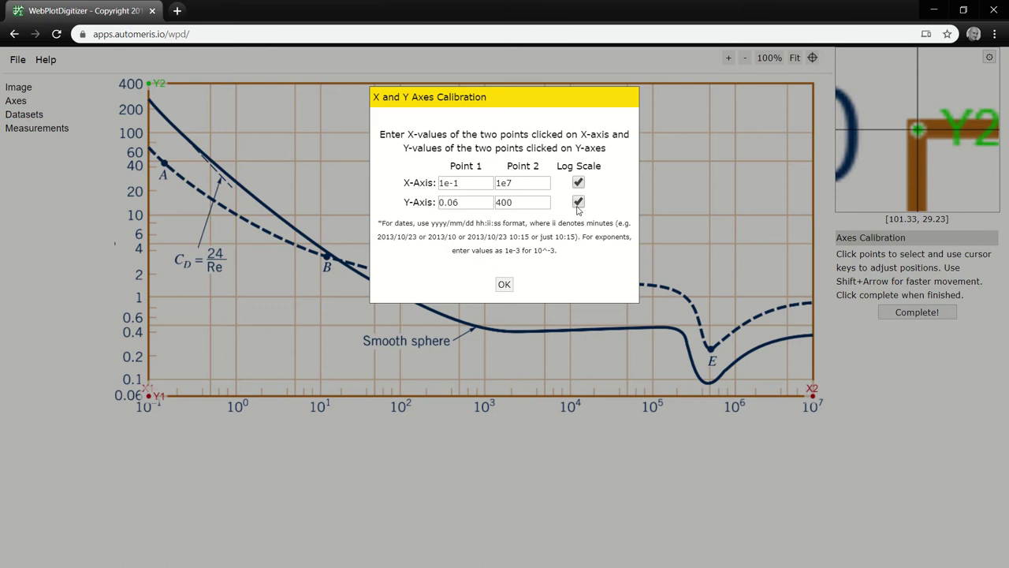
left_click(505, 284)
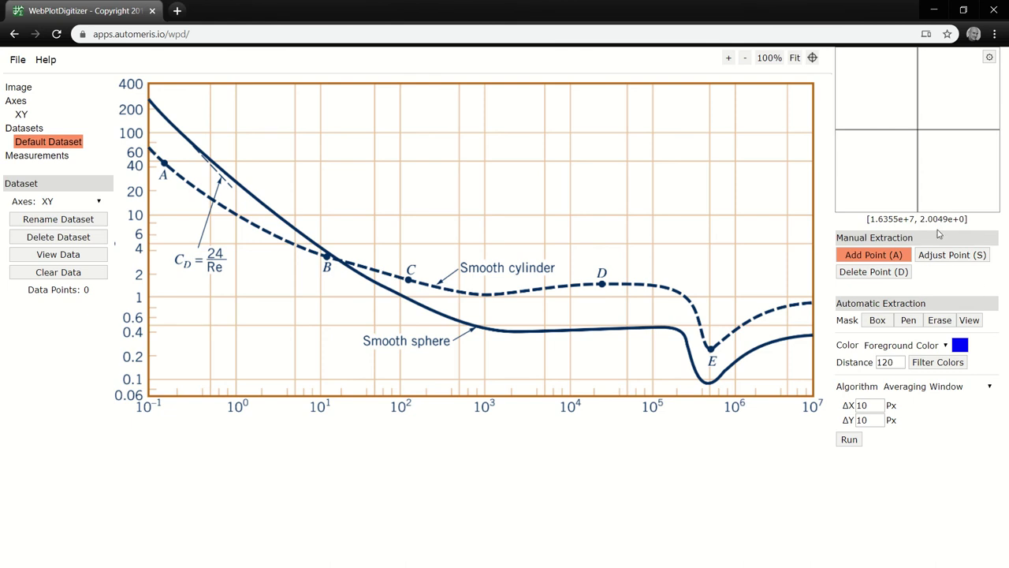
left_click(242, 189)
left_click(293, 213)
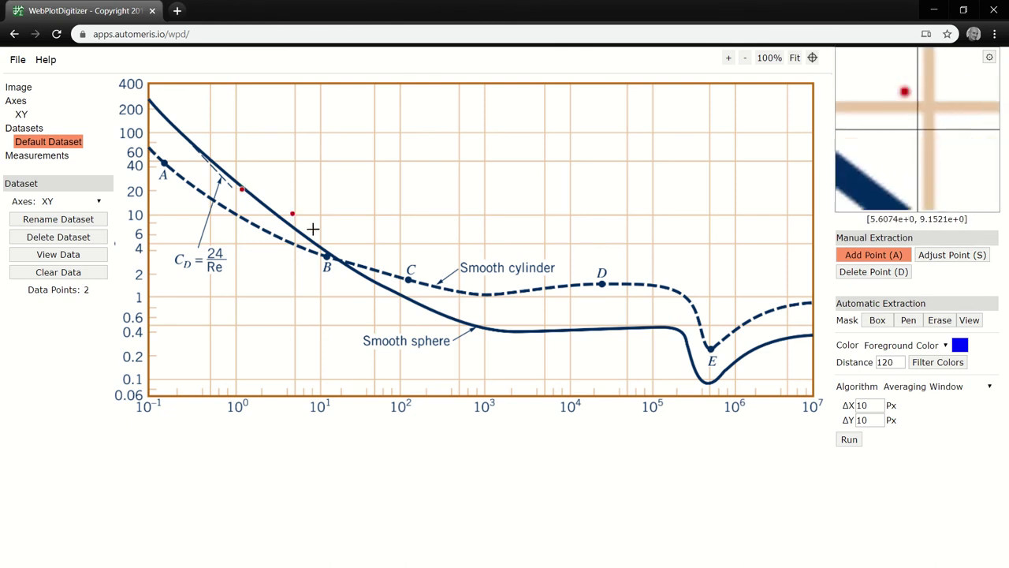
key("d")
left_click(242, 189)
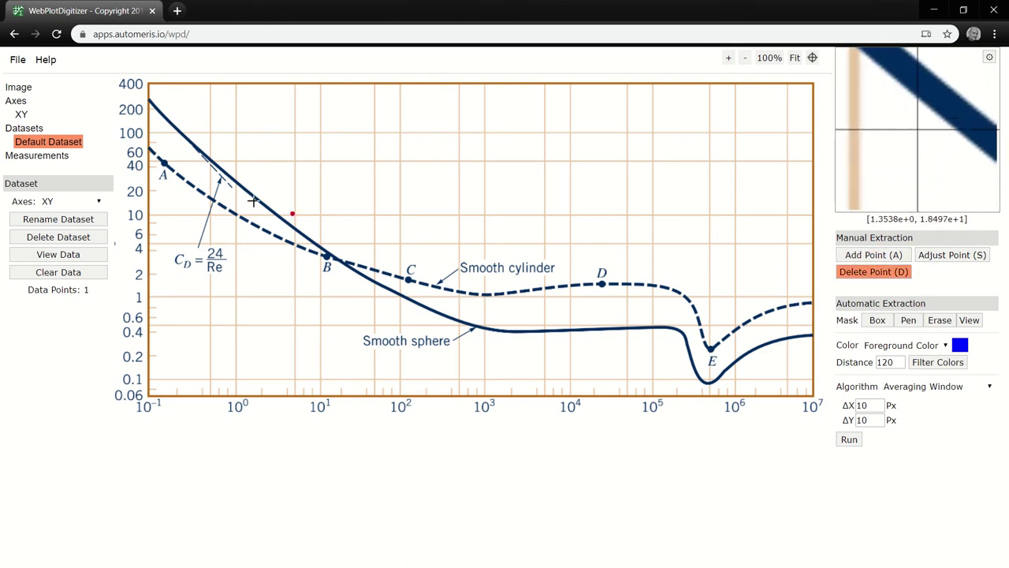
left_click(291, 213)
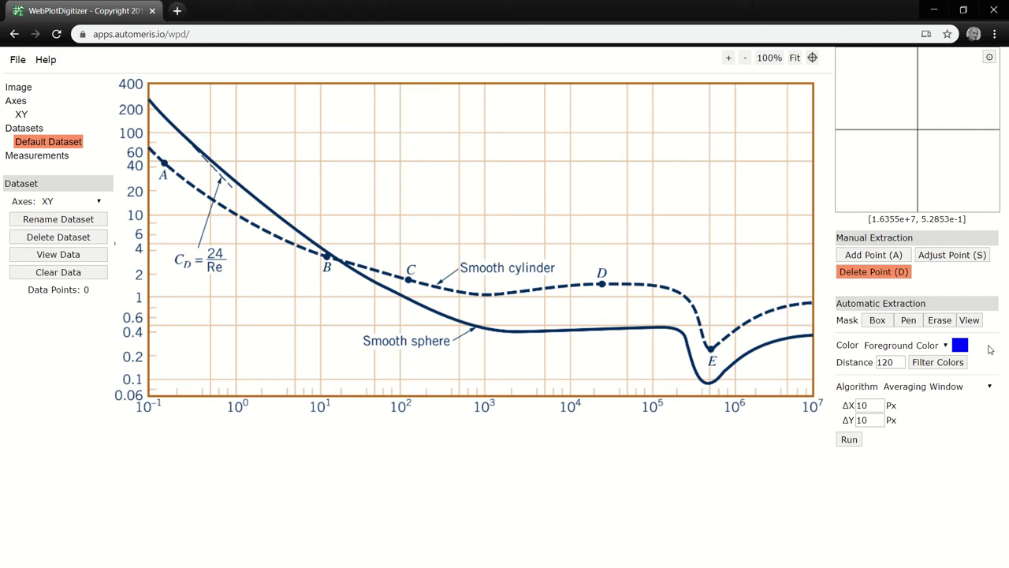
- Sample the curve's dark blue (R0, G43, B92) as the foreground colour, distance 120
left_click(959, 345)
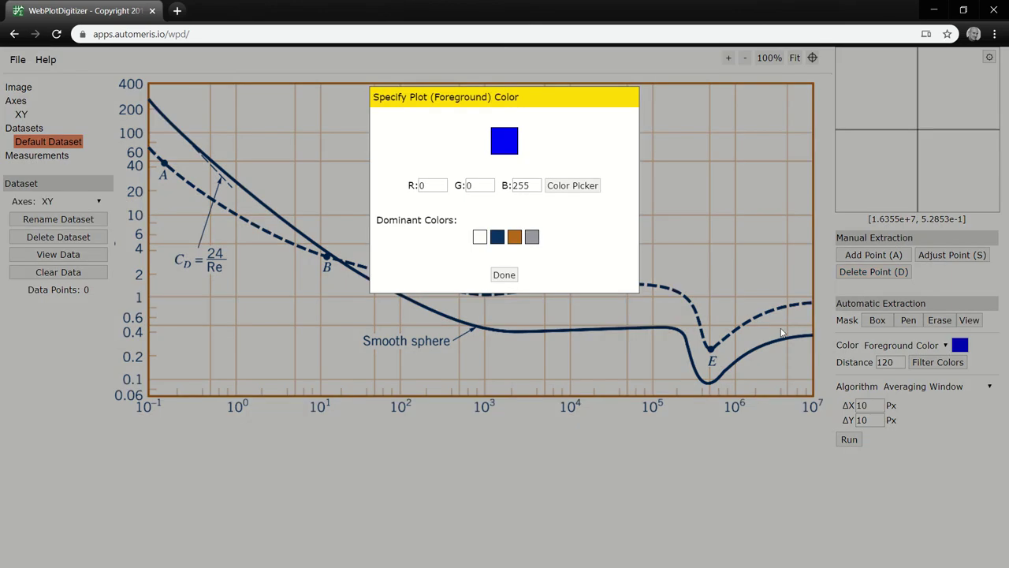
left_click(572, 186)
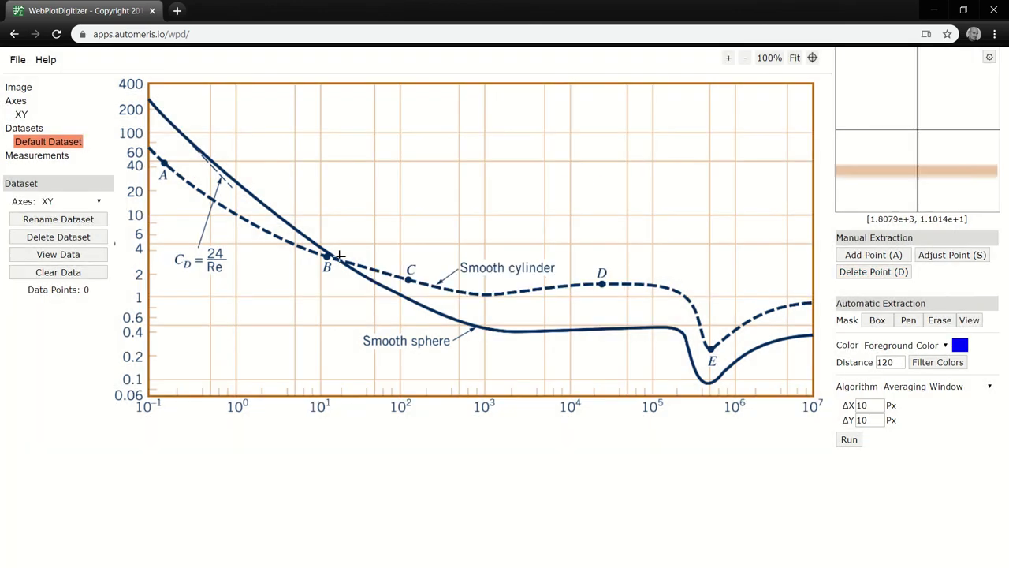
left_click(292, 225)
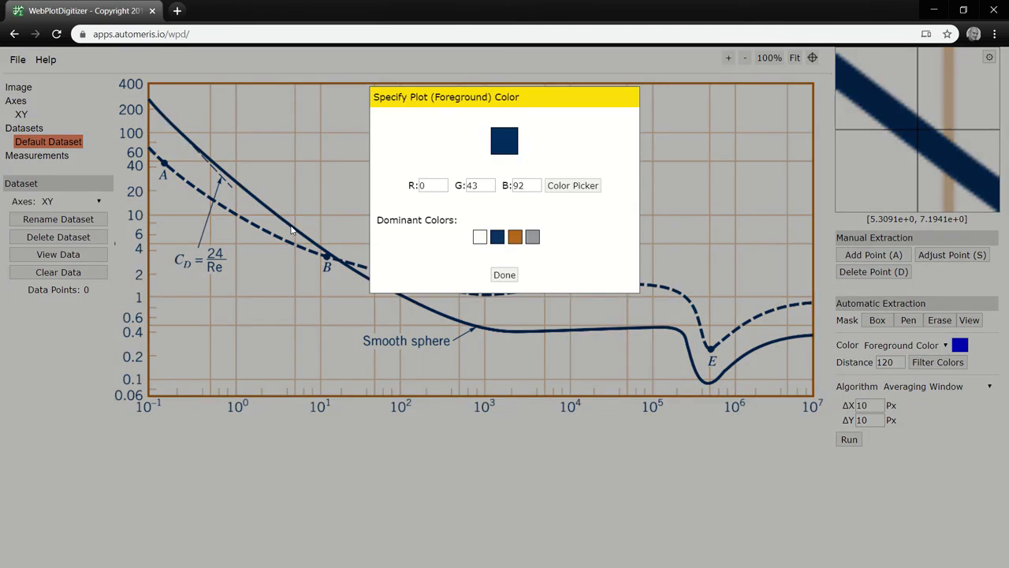
left_click(504, 274)
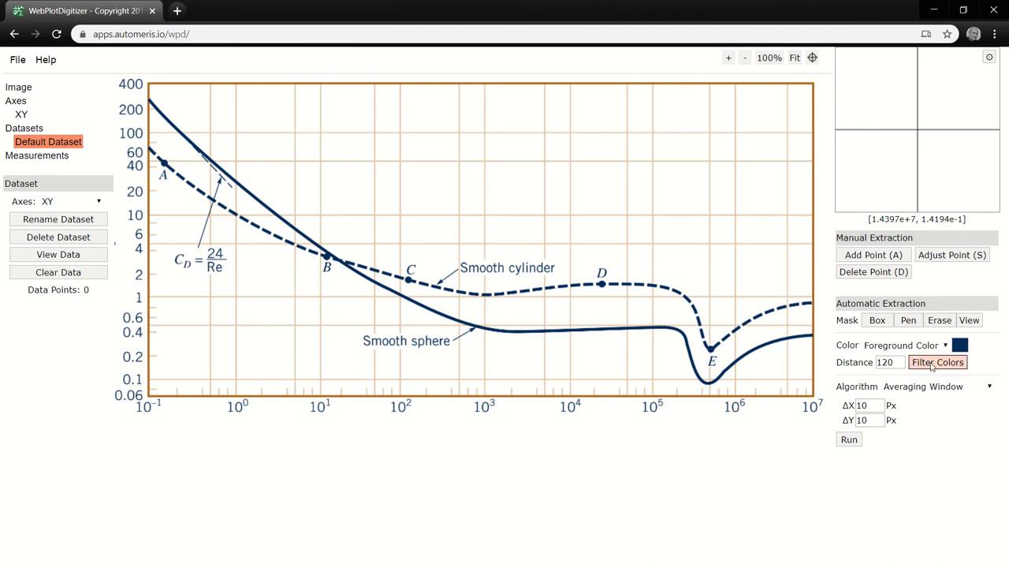
double_click(886, 362)
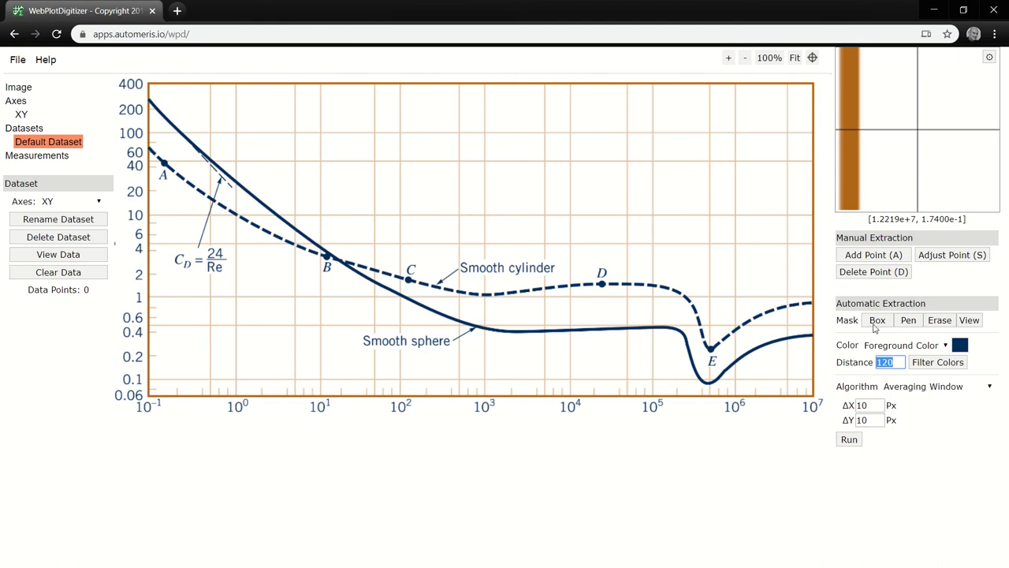
left_click(909, 320)
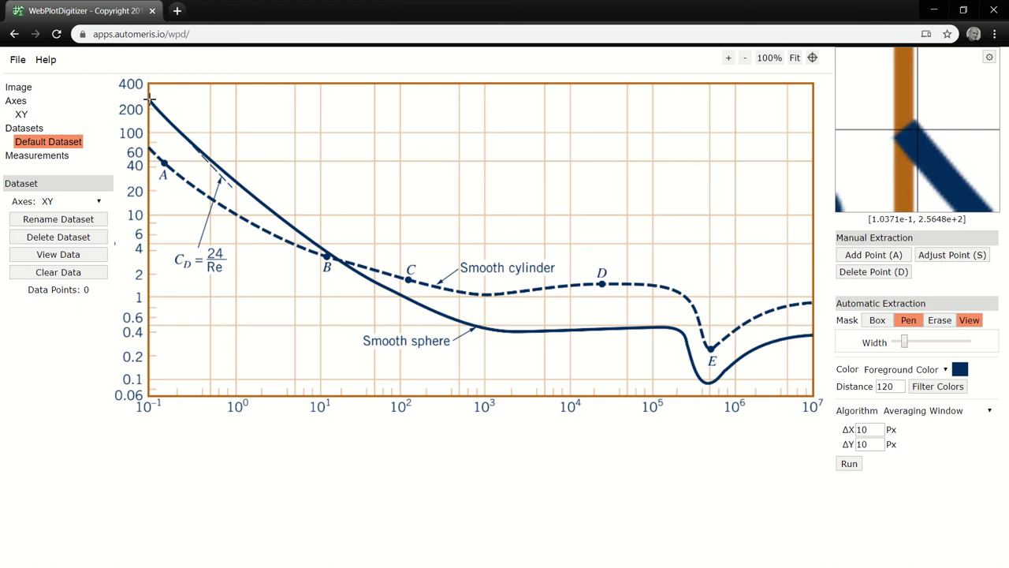
- Paint the pen mask over the sphere curve from top-left through B to the right end
mouse_move(150, 98)
left_mouse_down()
mouse_move(289, 224)
mouse_move(381, 288)
mouse_move(461, 322)
left_mouse_up()
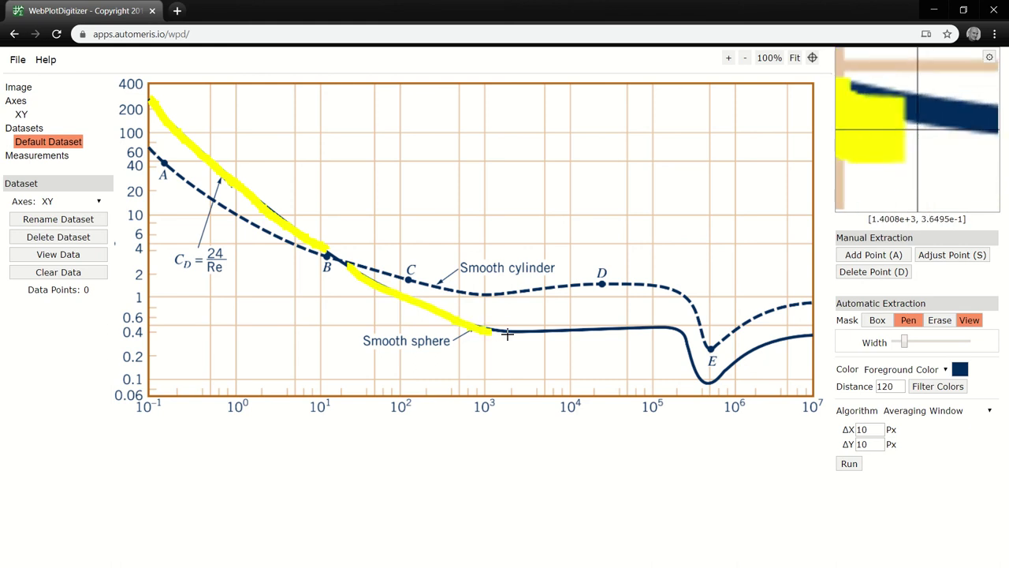
mouse_move(507, 334)
left_mouse_down()
mouse_move(688, 332)
mouse_move(715, 384)
mouse_move(815, 336)
mouse_move(777, 339)
mouse_move(710, 379)
mouse_move(693, 372)
mouse_move(685, 335)
mouse_move(692, 365)
mouse_move(679, 330)
mouse_move(651, 323)
mouse_move(467, 324)
mouse_move(661, 325)
left_mouse_up()
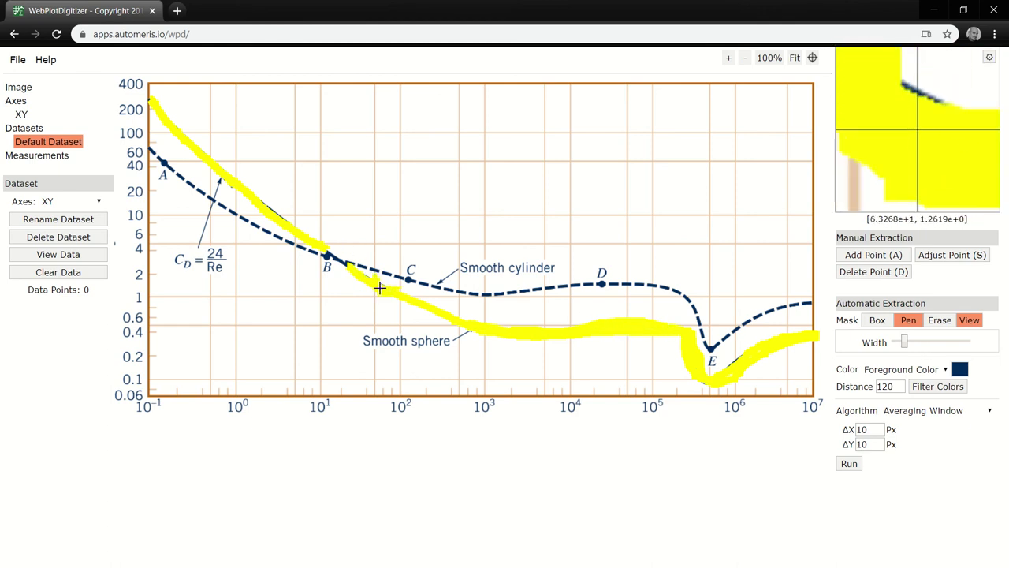
left_click_drag(294, 224, 275, 209)
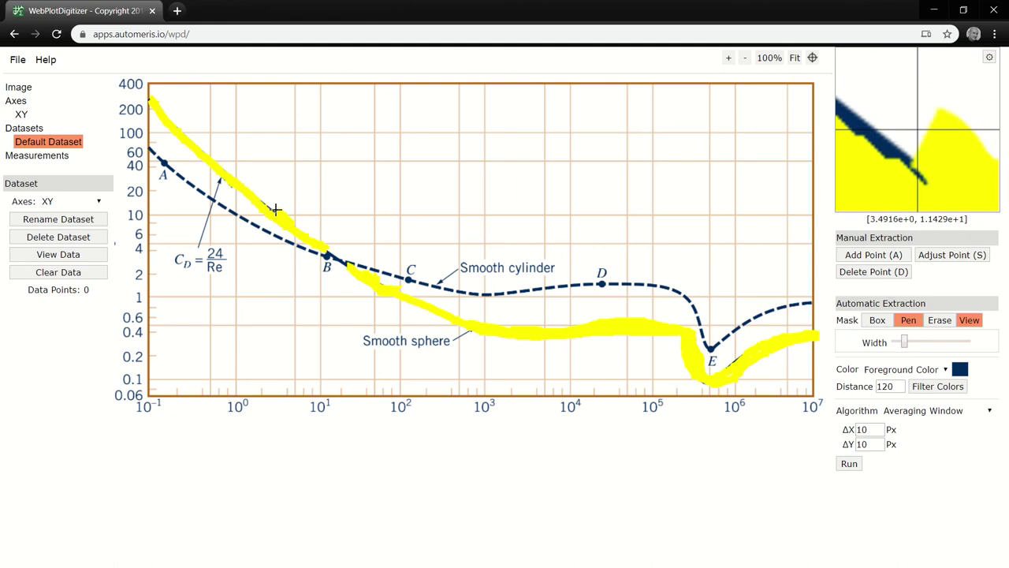
left_click_drag(240, 180, 175, 125)
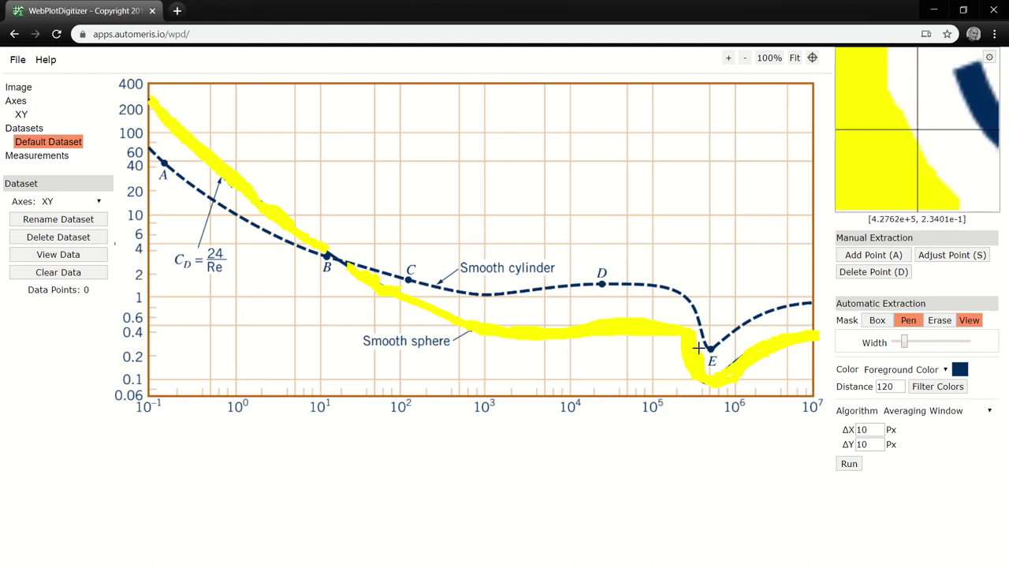
- Filter the masked area to the curve's dark blue at distance 120, touching up the mask
left_click(918, 386)
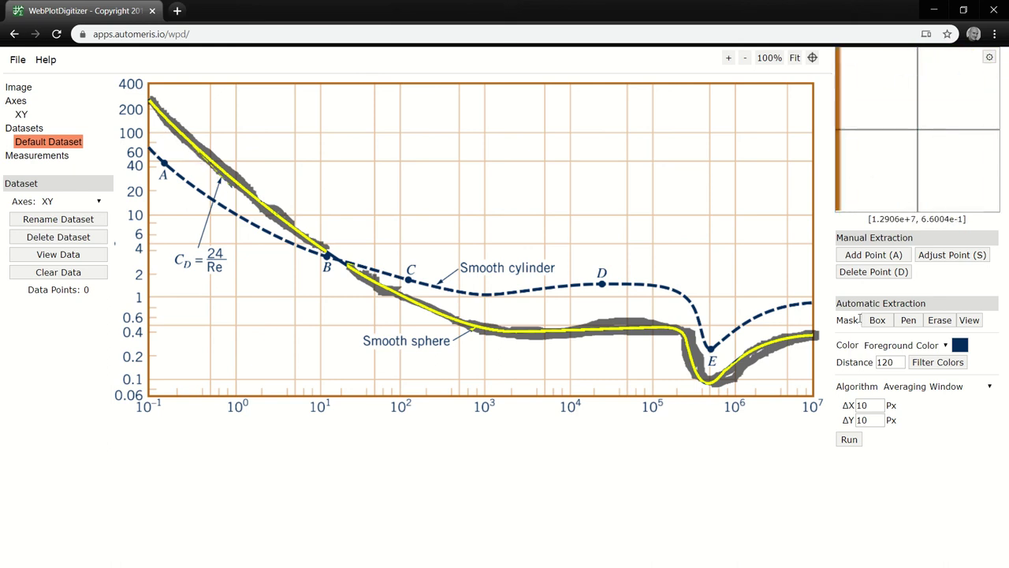
left_click(941, 322)
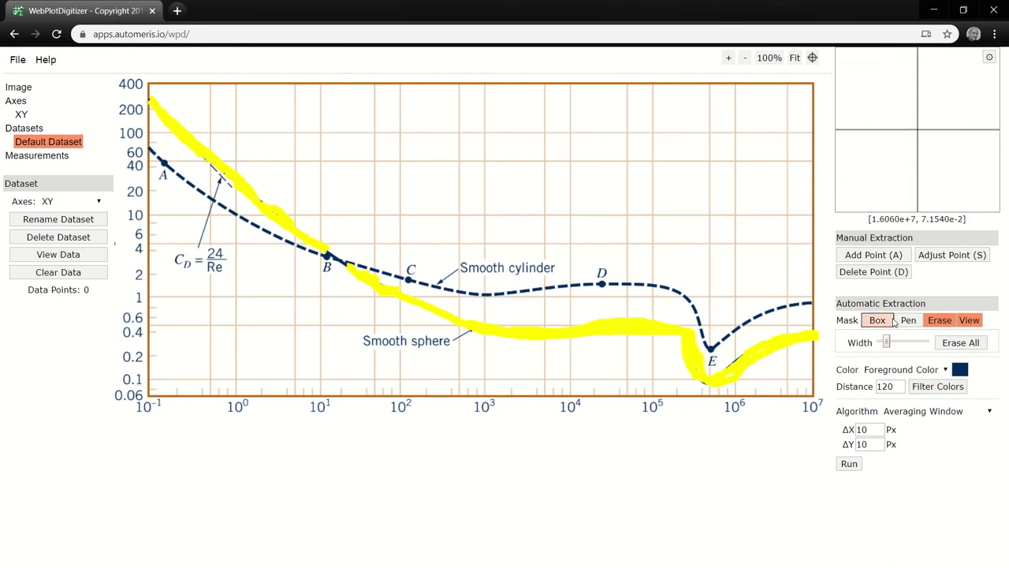
left_click(934, 386)
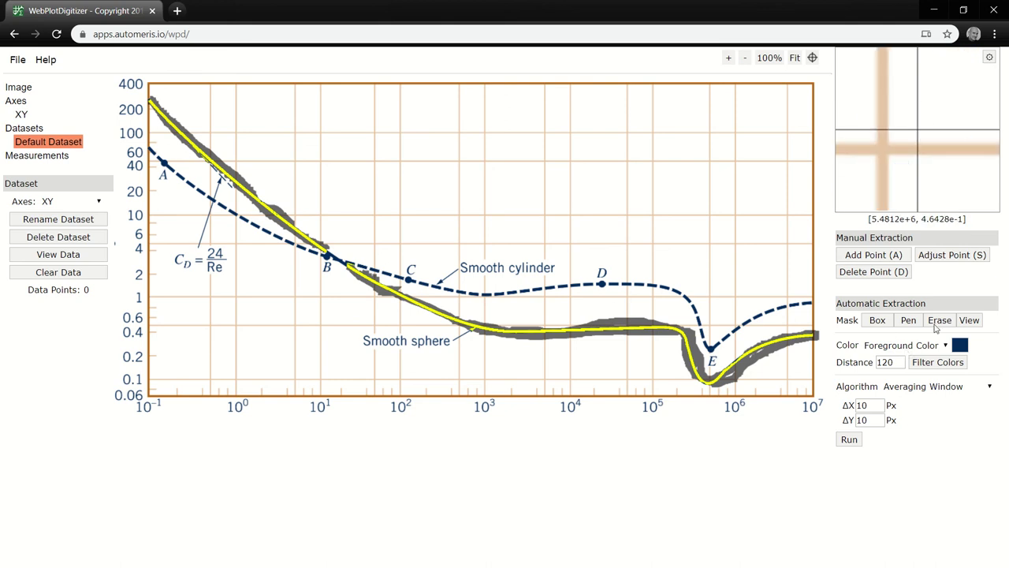
left_click(936, 324)
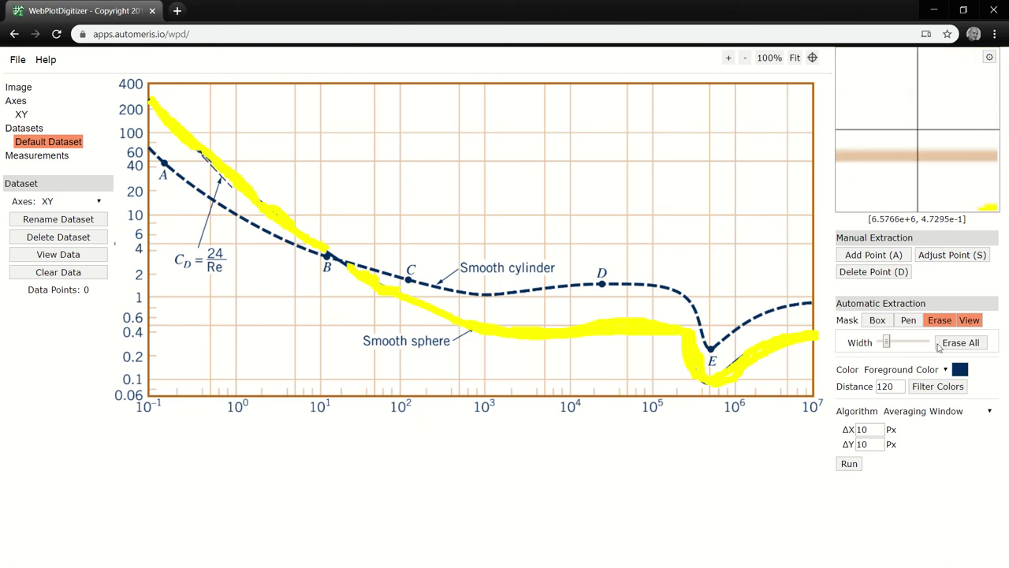
left_click(908, 320)
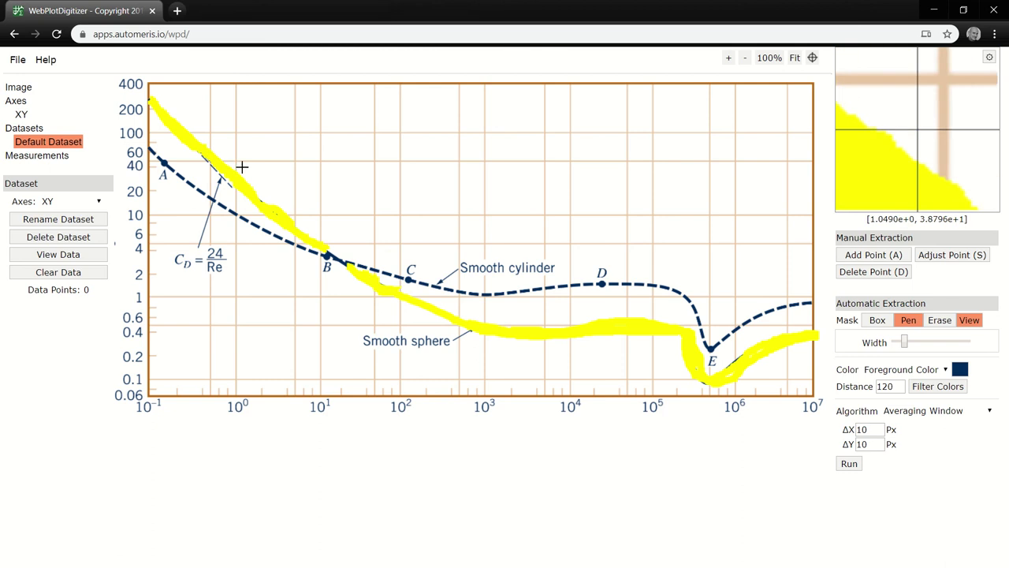
left_click(922, 386)
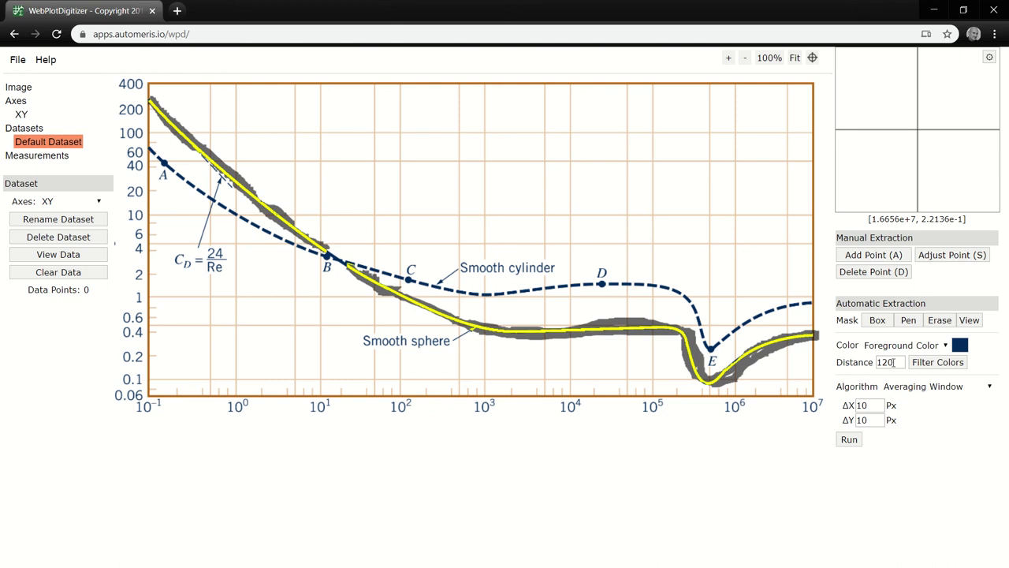
- Re-filter with colour distances 5, then 1, and finally 50
double_click(894, 362)
type("50")
left_click(922, 362)
double_click(894, 362)
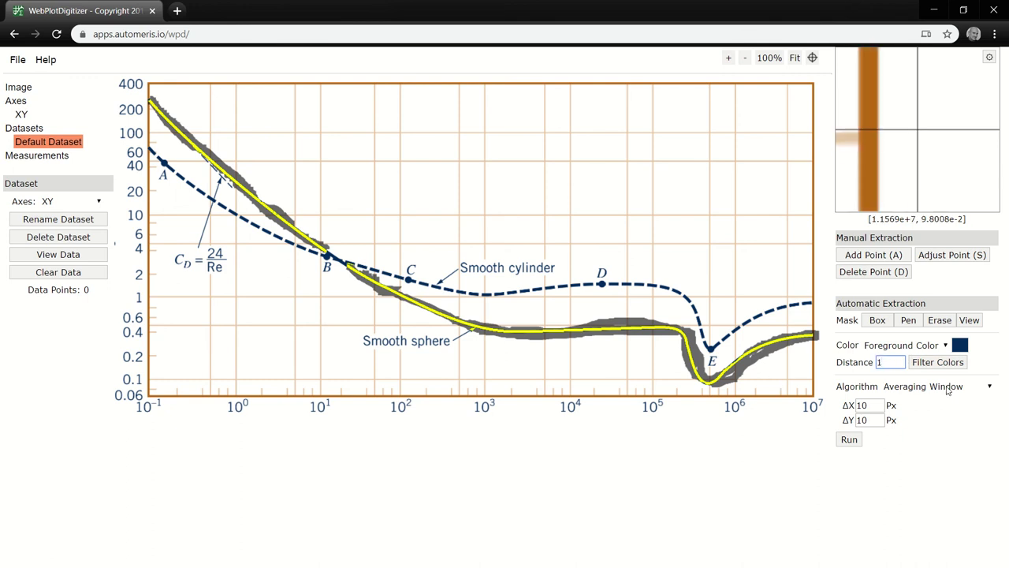
left_click(920, 363)
double_click(879, 362)
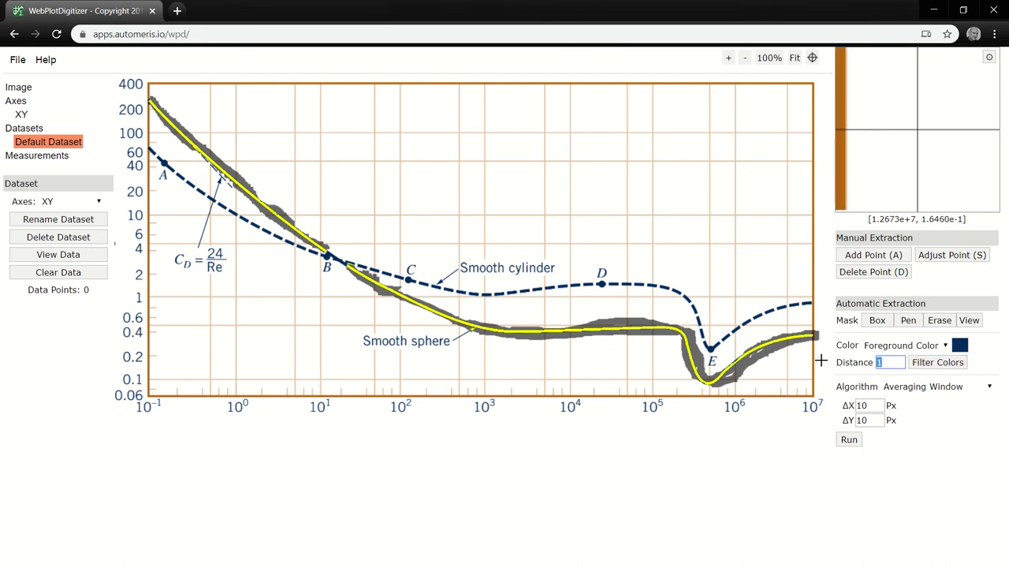
left_click(938, 362)
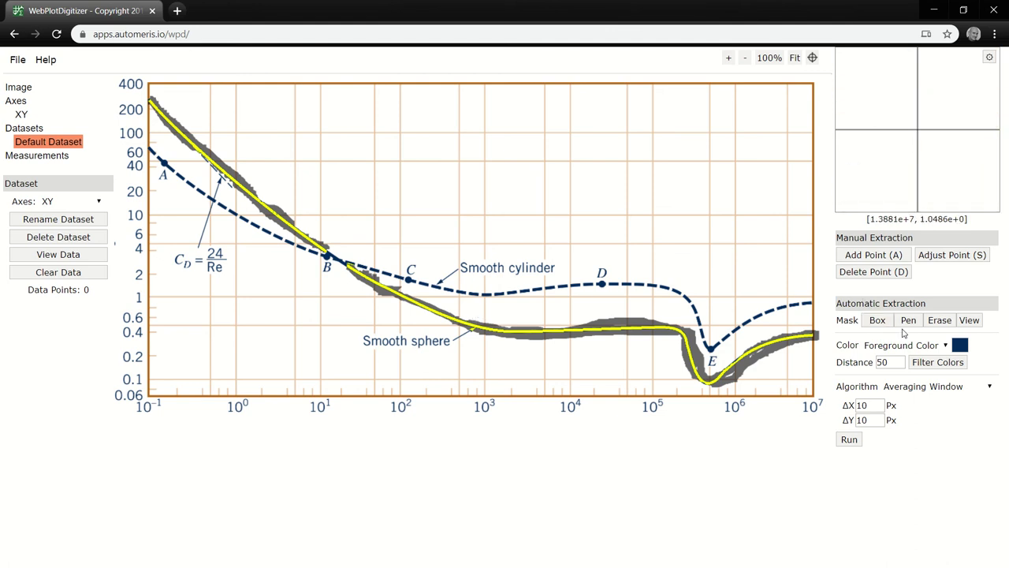
- Auto-extract about 193 points along the curve, then hand-add four points just past B
left_click(849, 439)
left_click(849, 439)
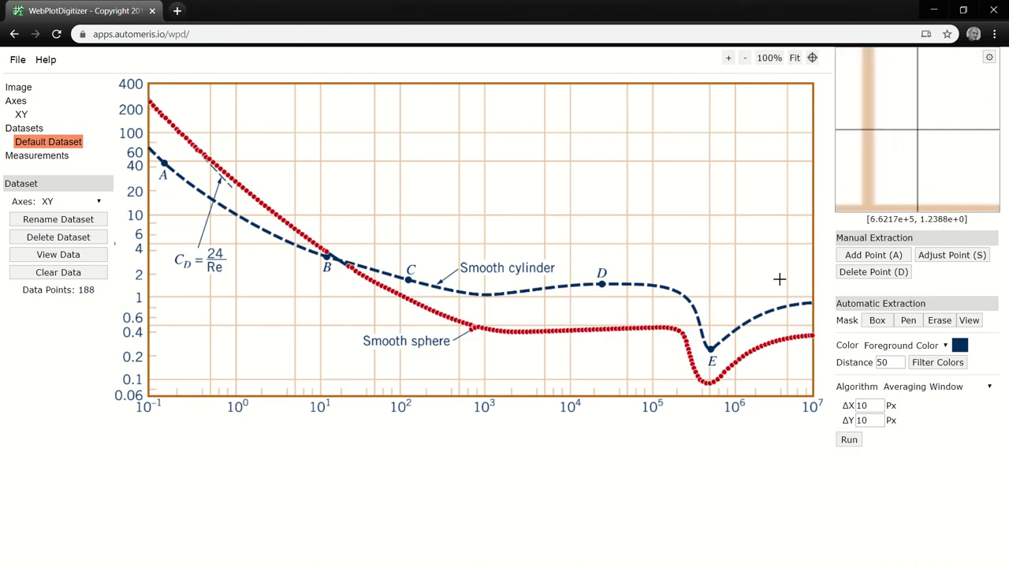
left_click(874, 254)
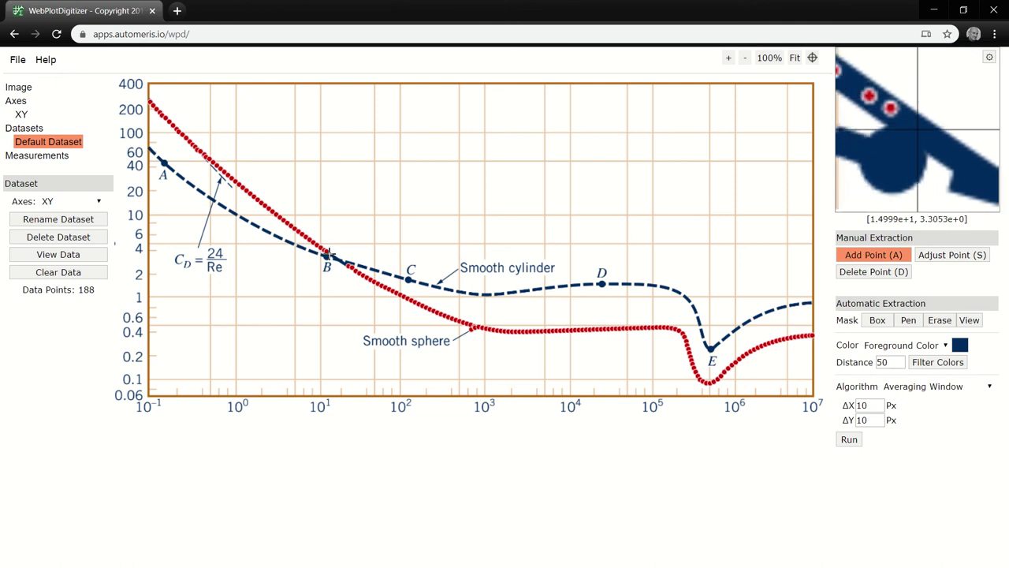
left_click(331, 254)
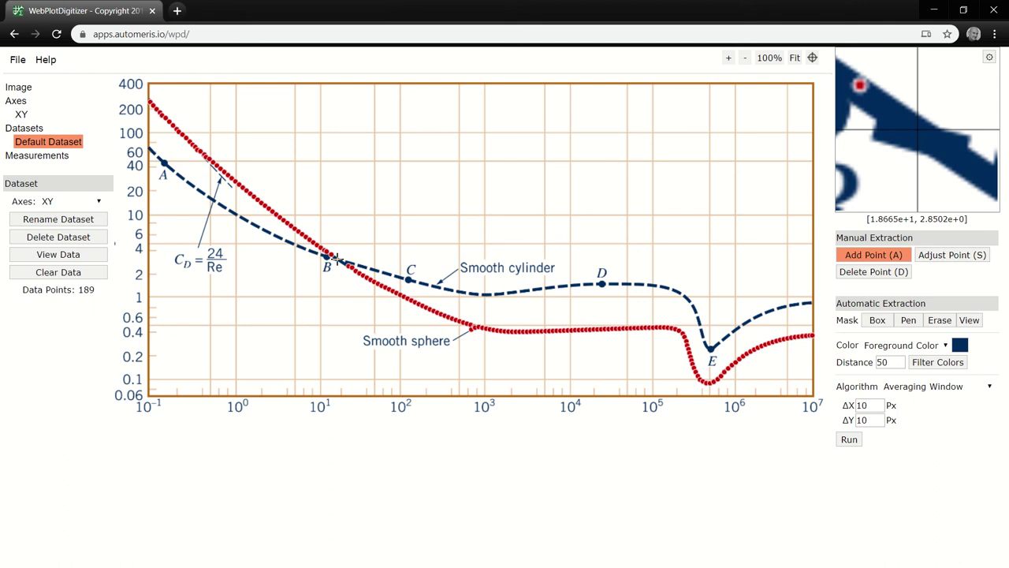
left_click(337, 259)
left_click(341, 263)
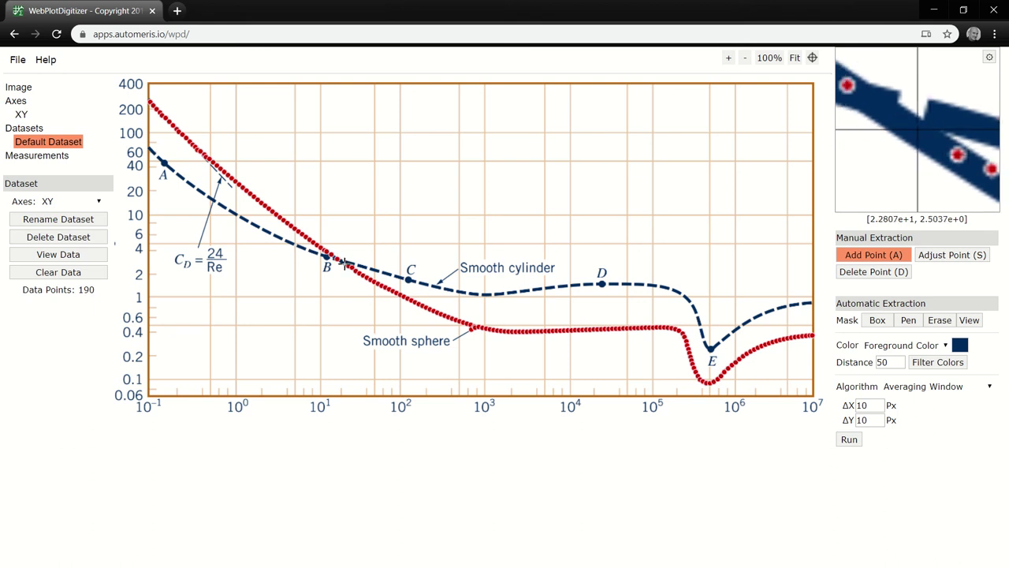
left_click(340, 261)
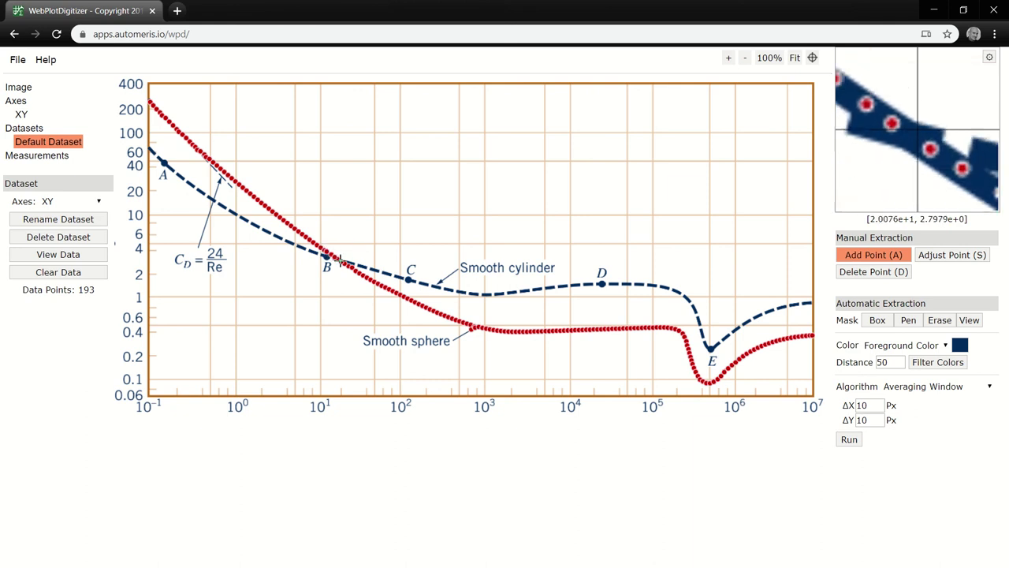
- In Delete Point mode, remove the two doubled points near 10^3 on the sphere curve
left_click(951, 255)
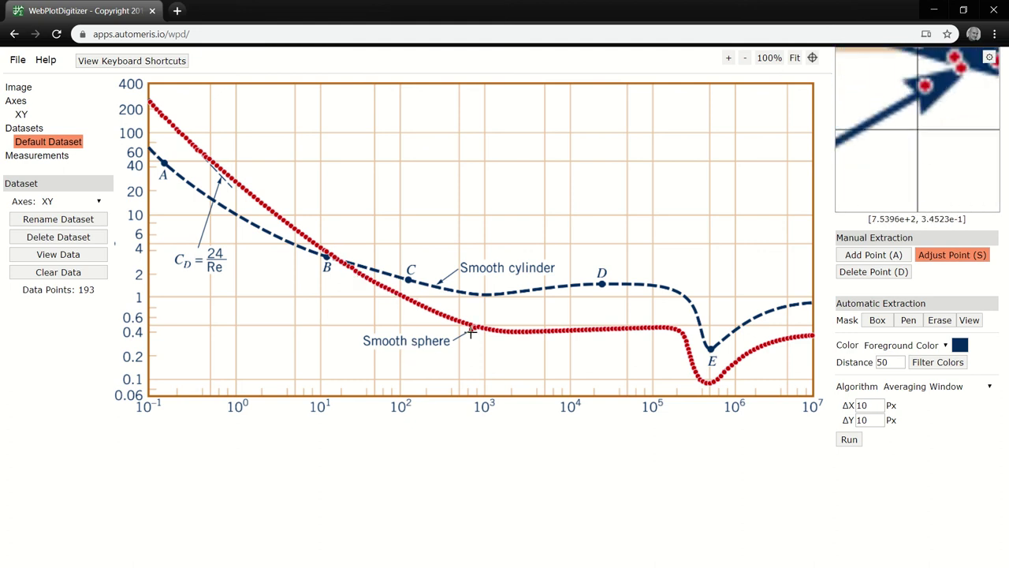
key("d")
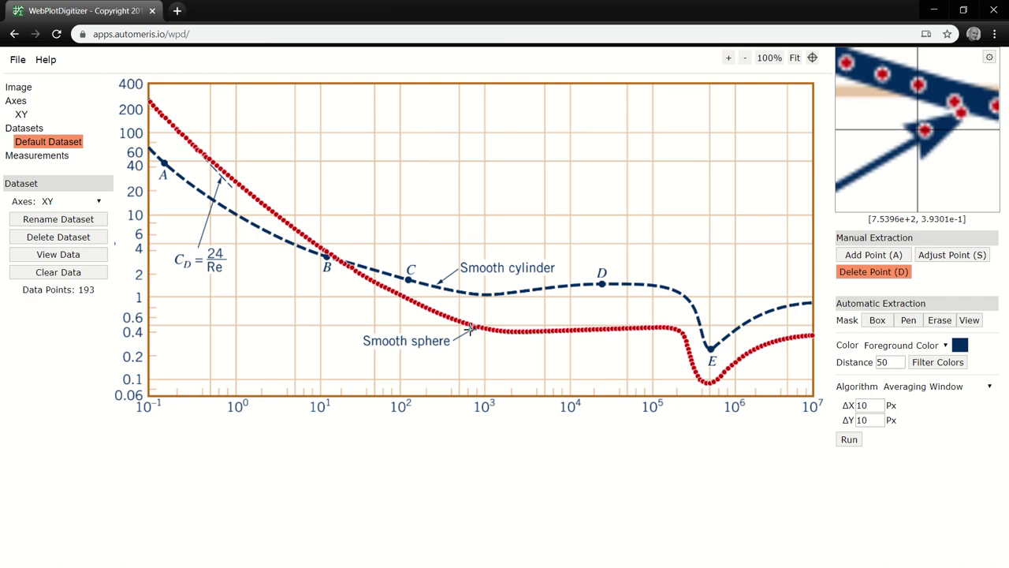
left_click(473, 327)
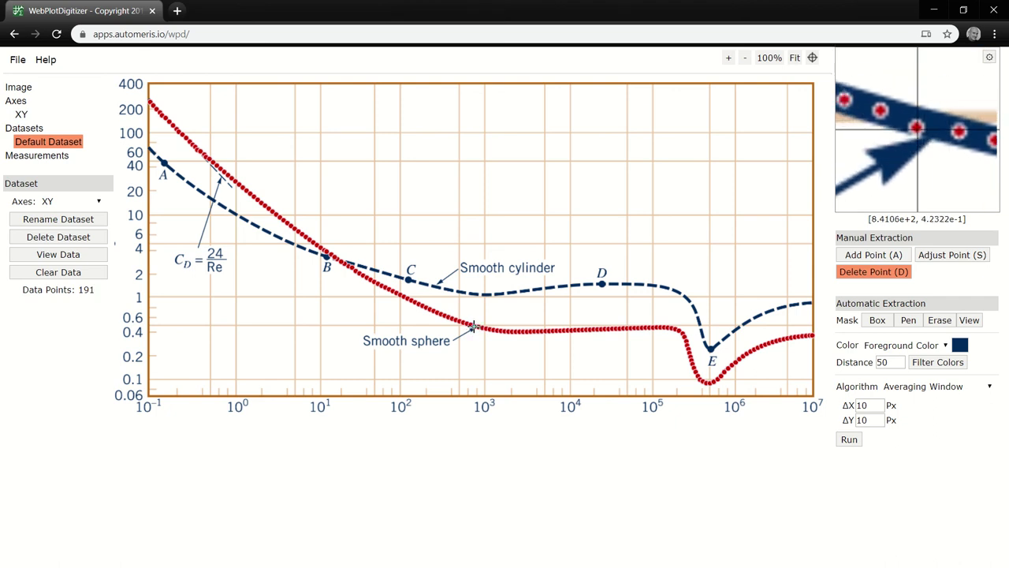
left_click(475, 326)
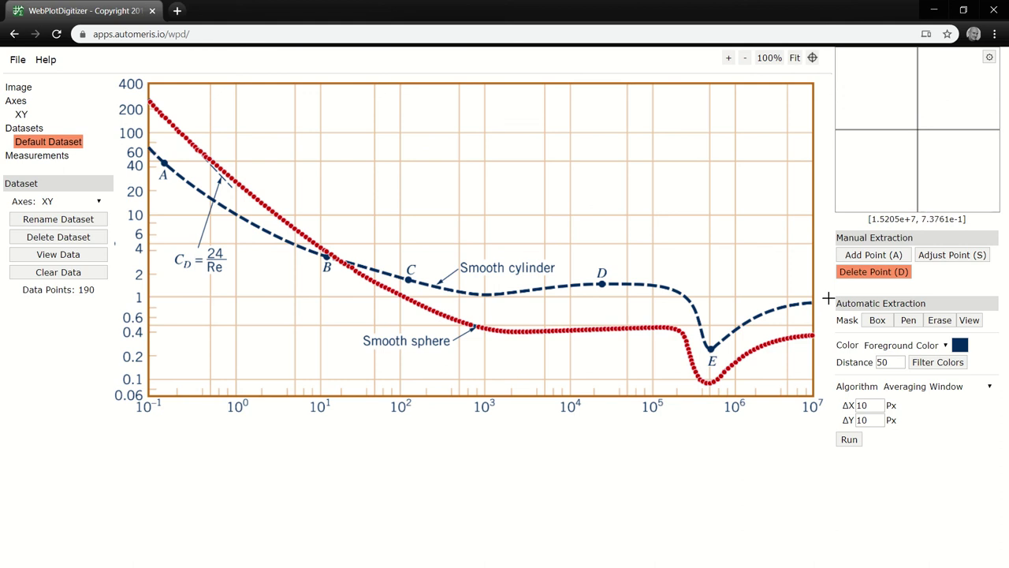
- Delete the two stray points near x≈0.5 on the curve, leaving 190 points
left_click(870, 256)
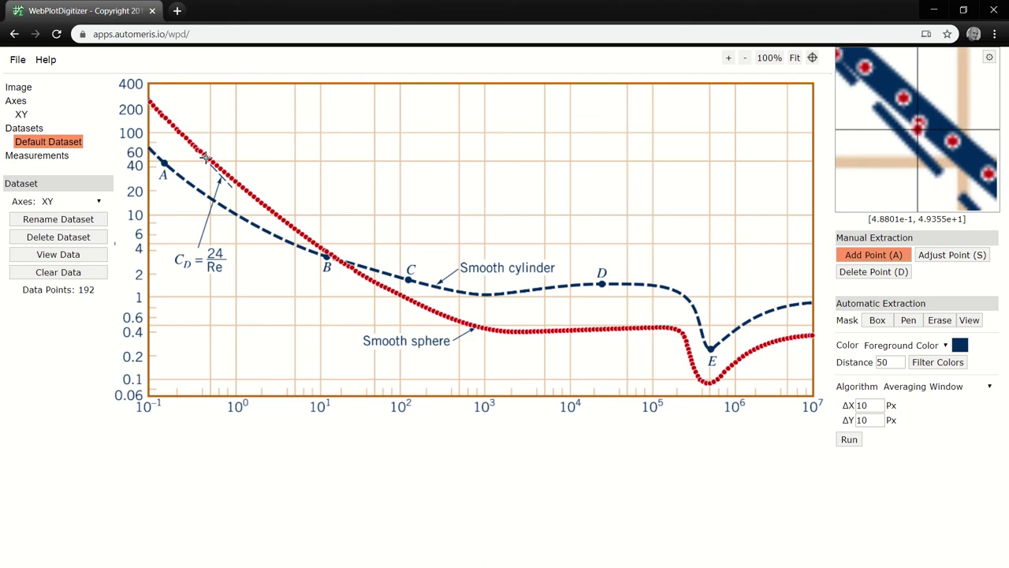
key("d")
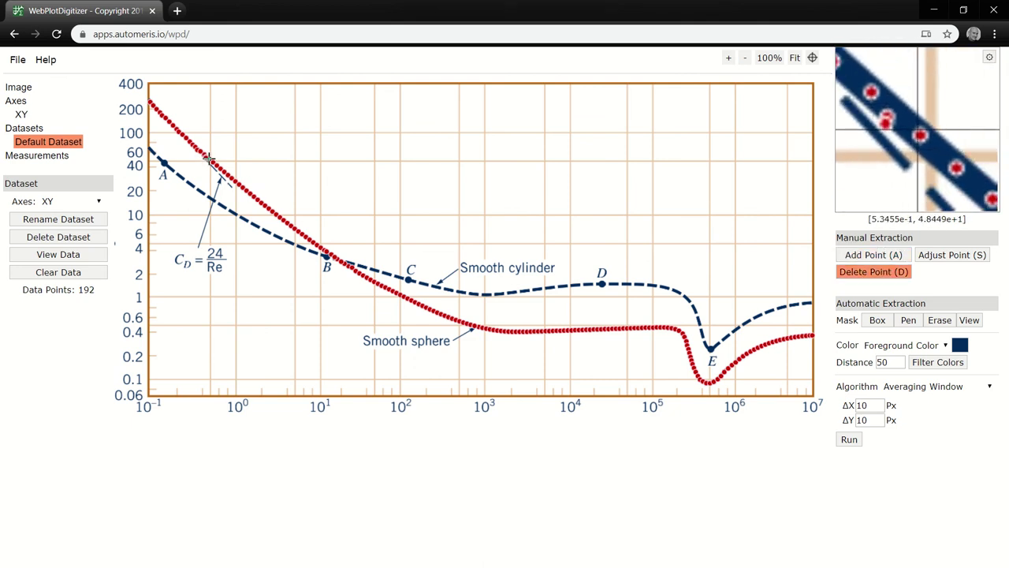
left_click(207, 156)
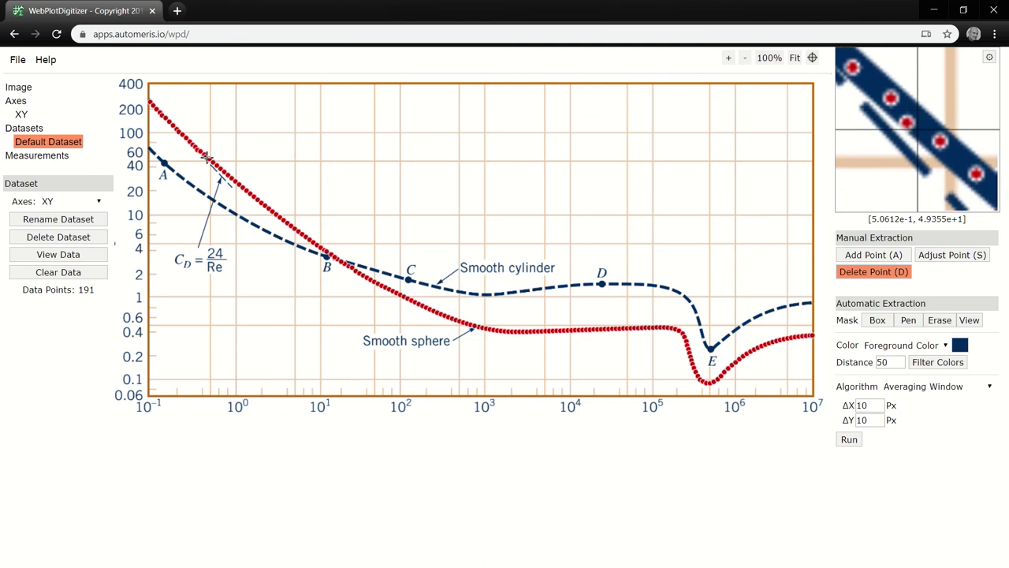
left_click(206, 157)
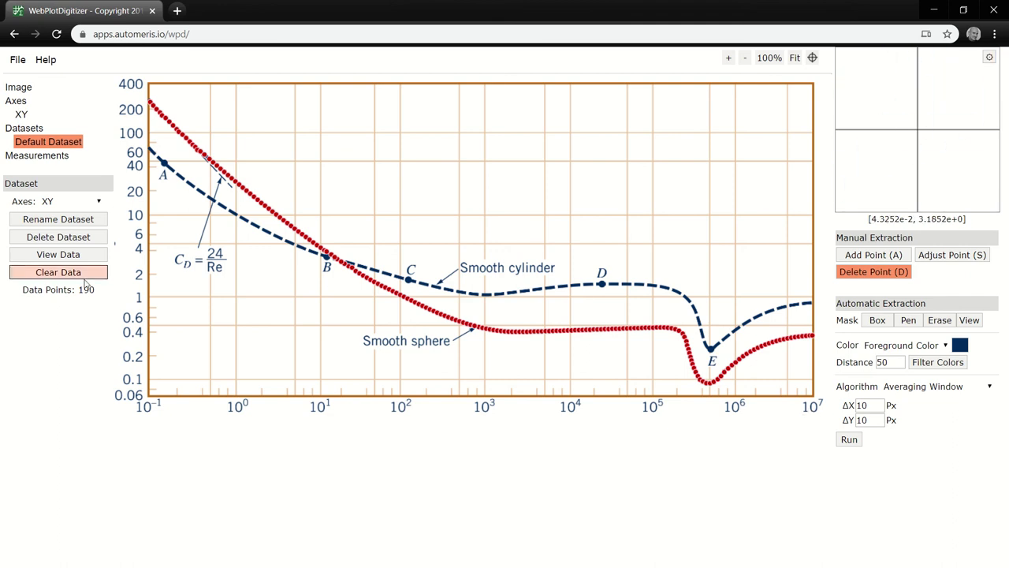
- Show the Default Dataset in Acquired Data, cancel the CSV download, and browse the X, Y values
left_click(57, 254)
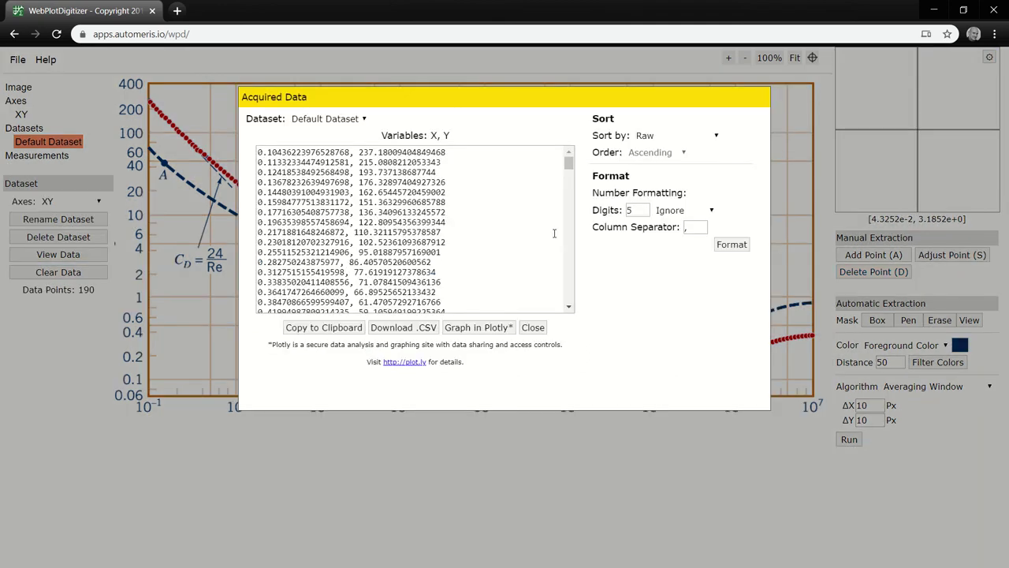
left_click(411, 332)
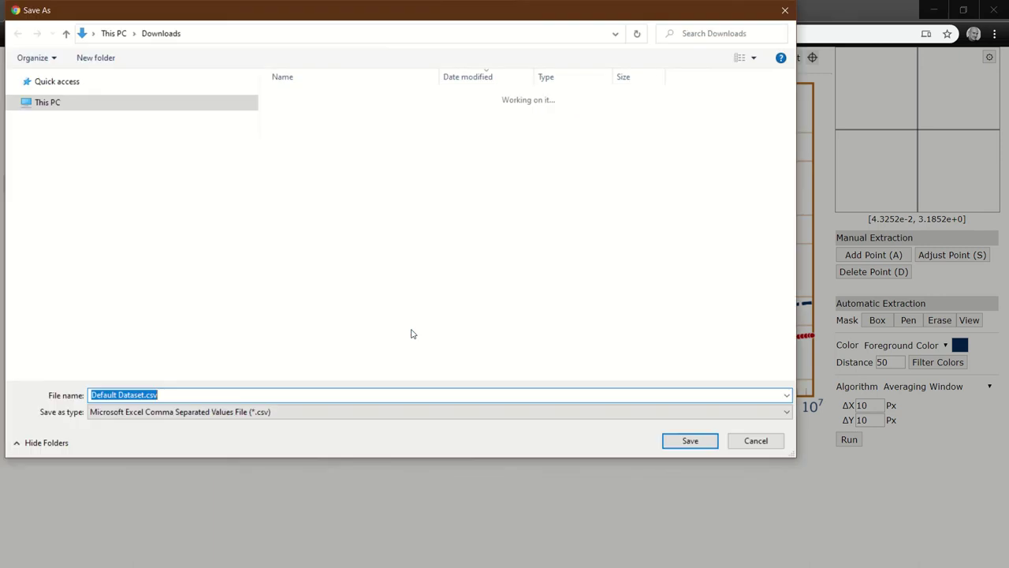
key("Escape")
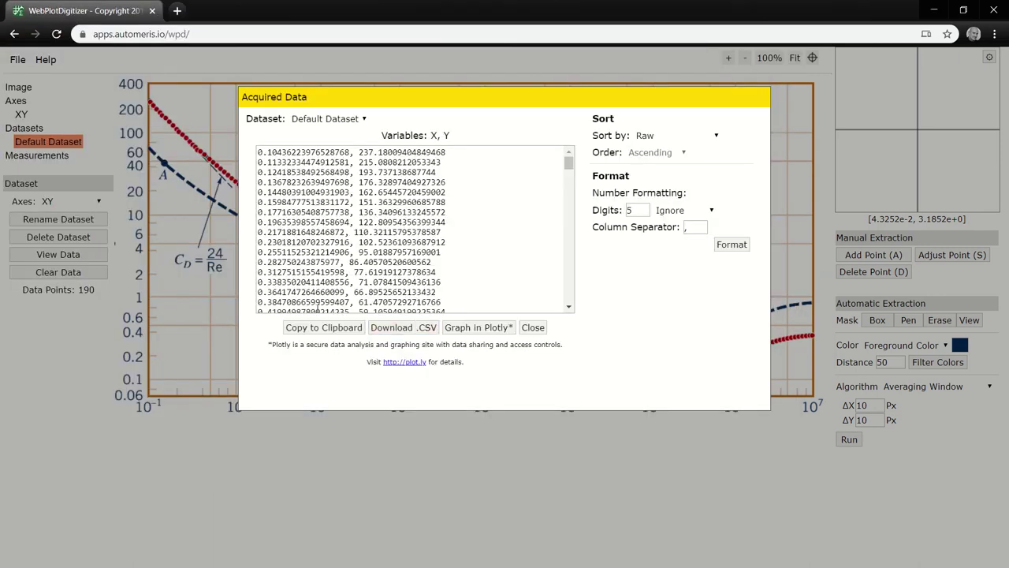
scroll(386, 211, "down", 20)
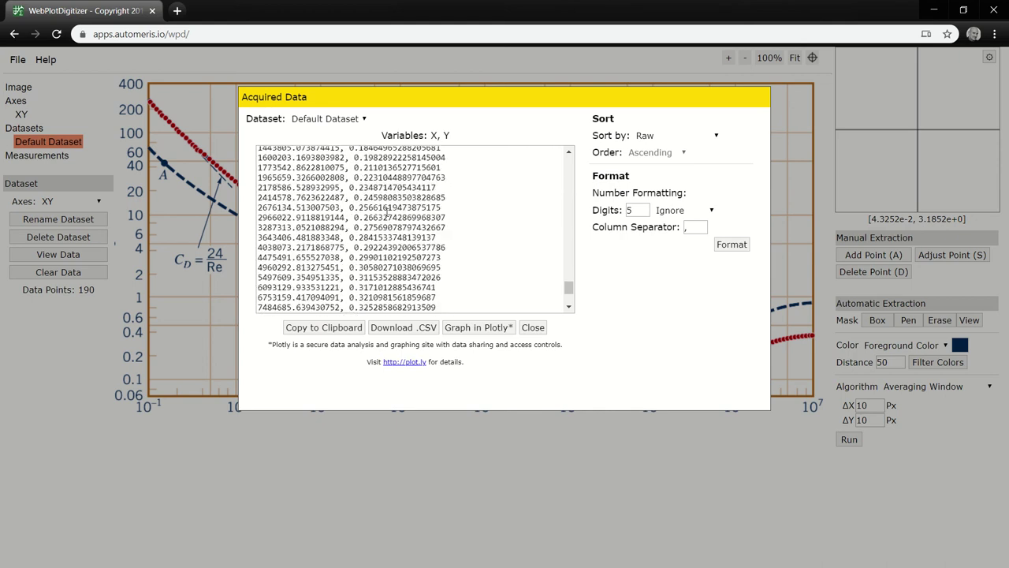
scroll(386, 211, "down", 3)
scroll(397, 241, "up", 20)
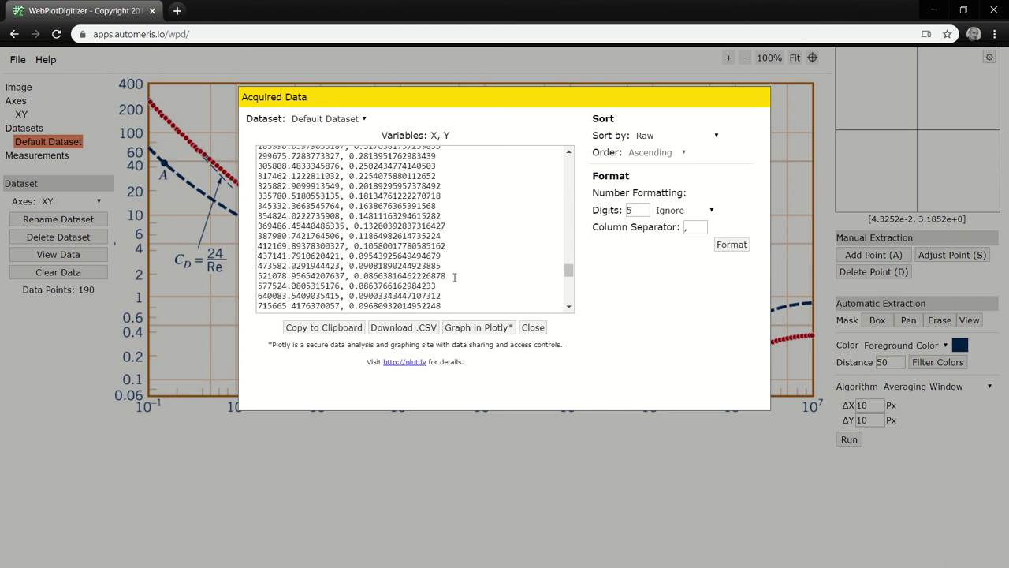